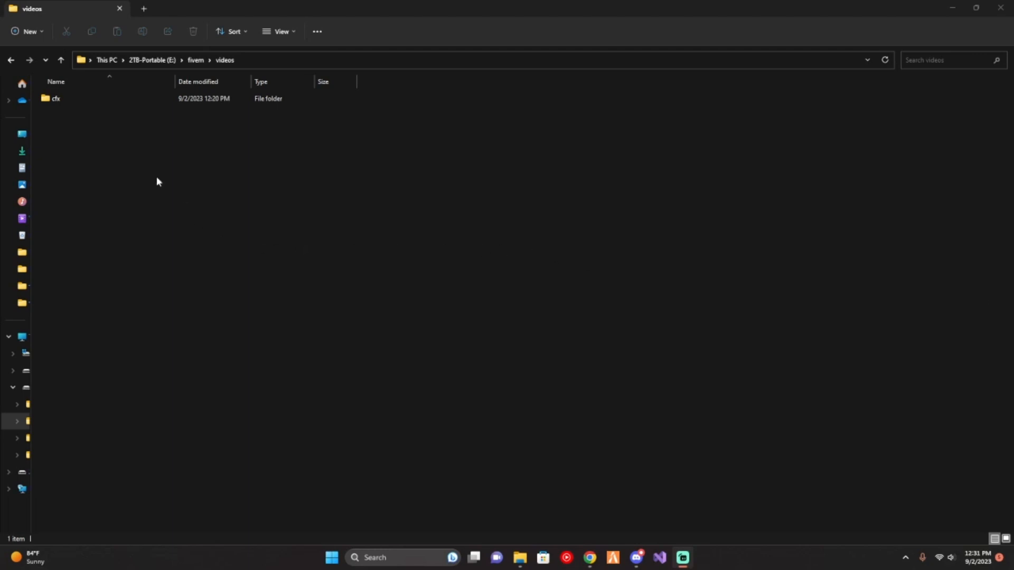
- Create a new folder named esx in the fivem videos folder
right_click(292, 260)
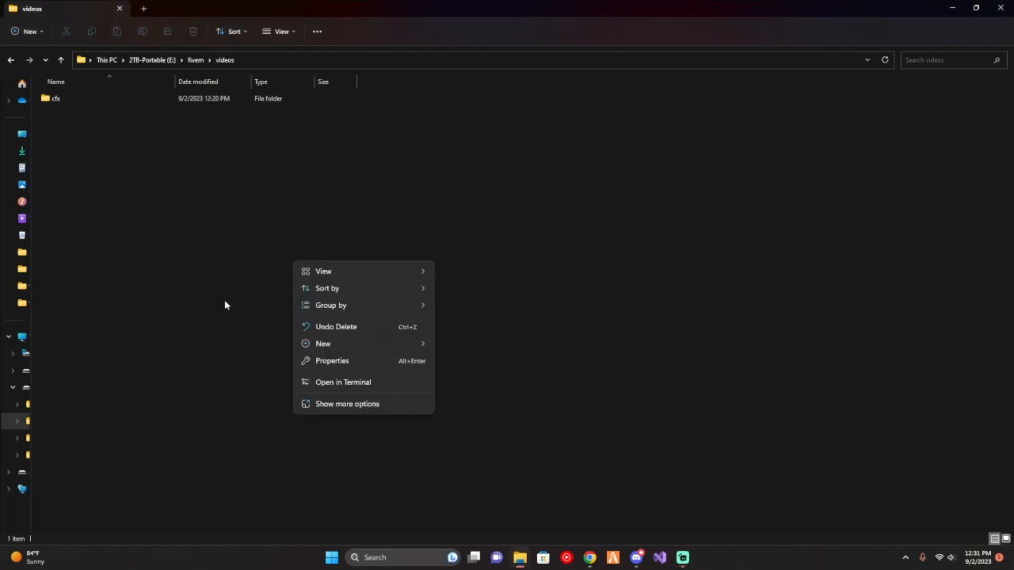
mouse_move(325, 346)
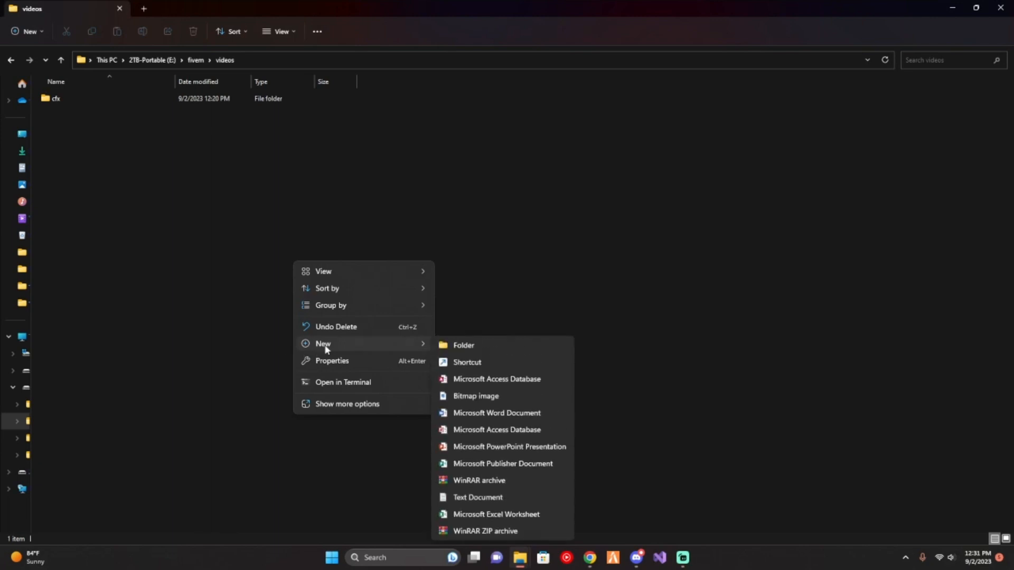
left_click(474, 344)
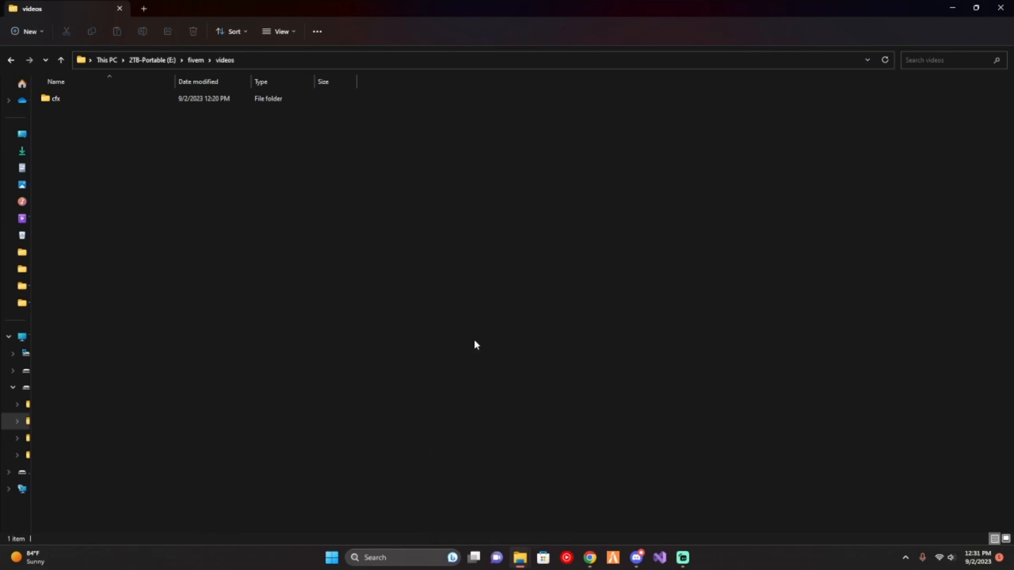
type("esx")
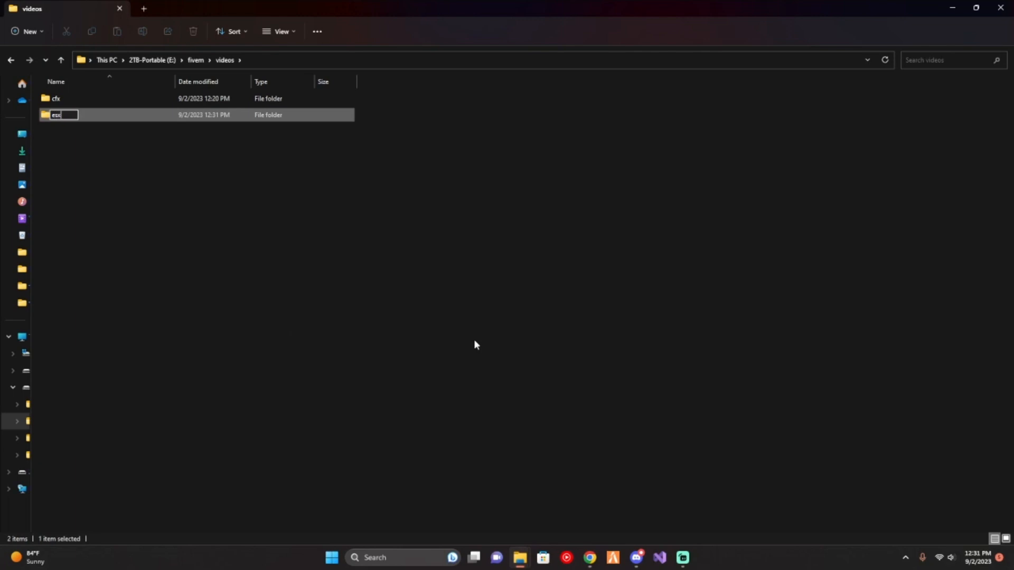
key("Return")
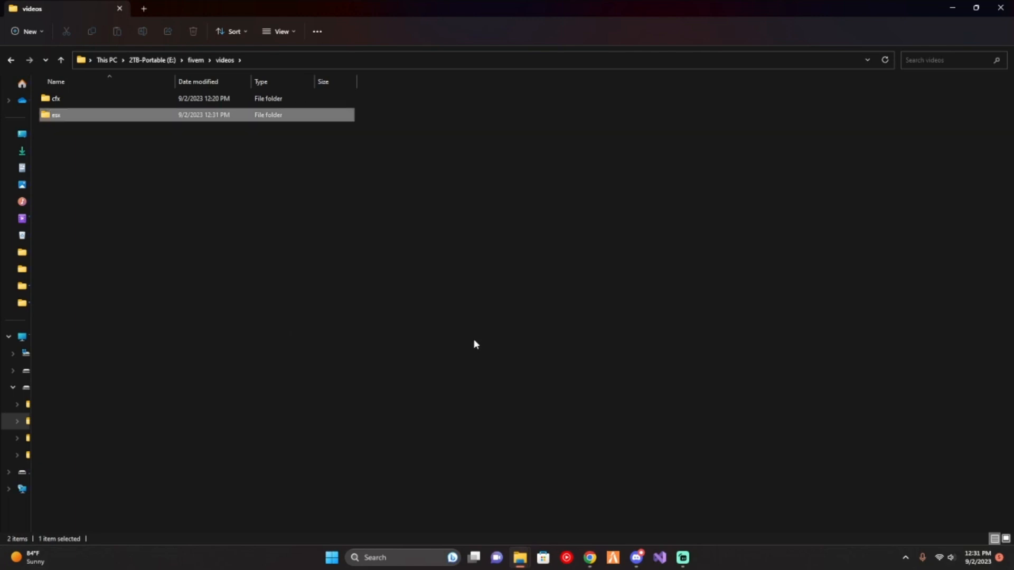
- Create a folder named Artifacts inside the esx folder
double_click(121, 121)
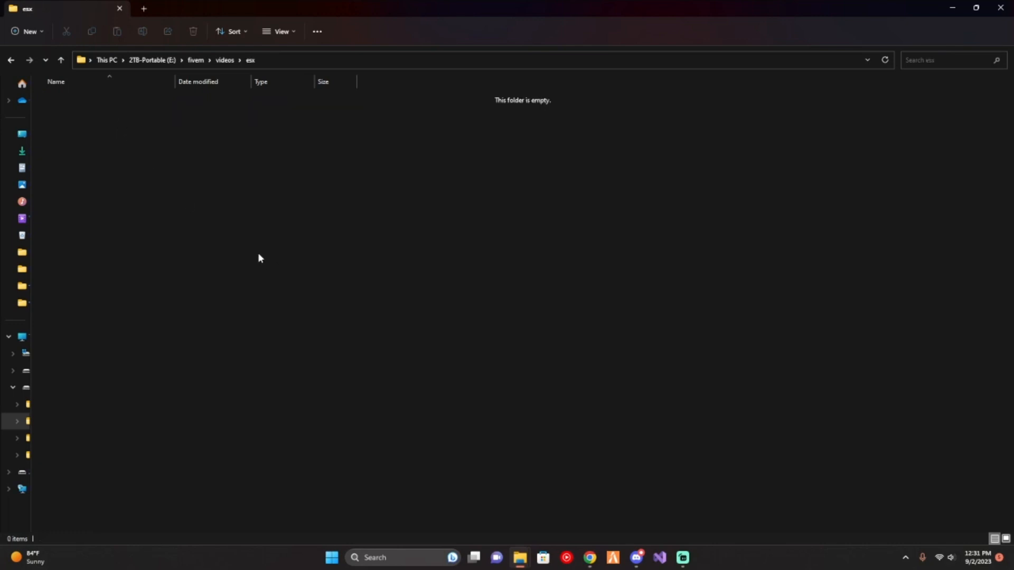
right_click(229, 285)
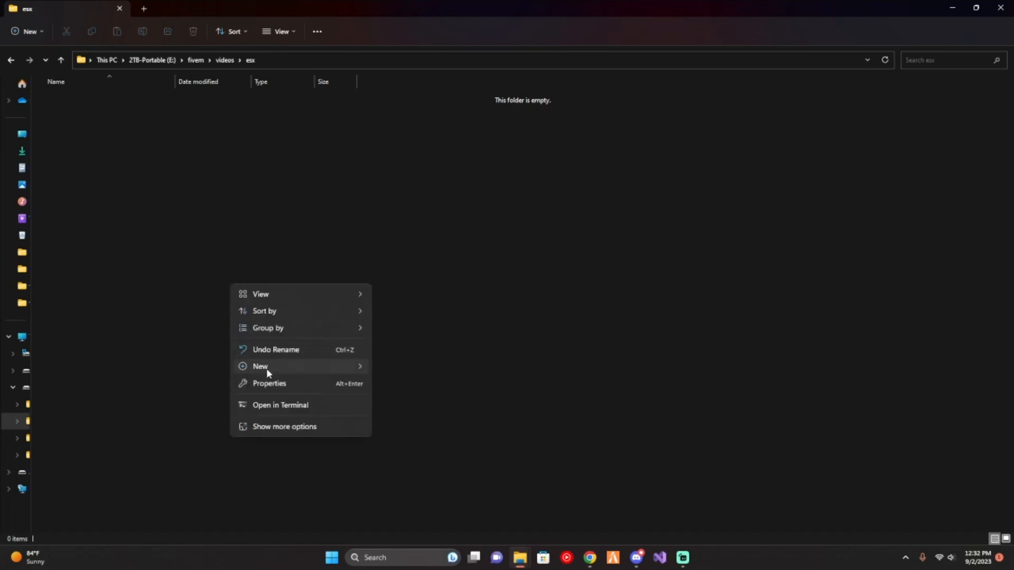
mouse_move(266, 367)
left_click(408, 178)
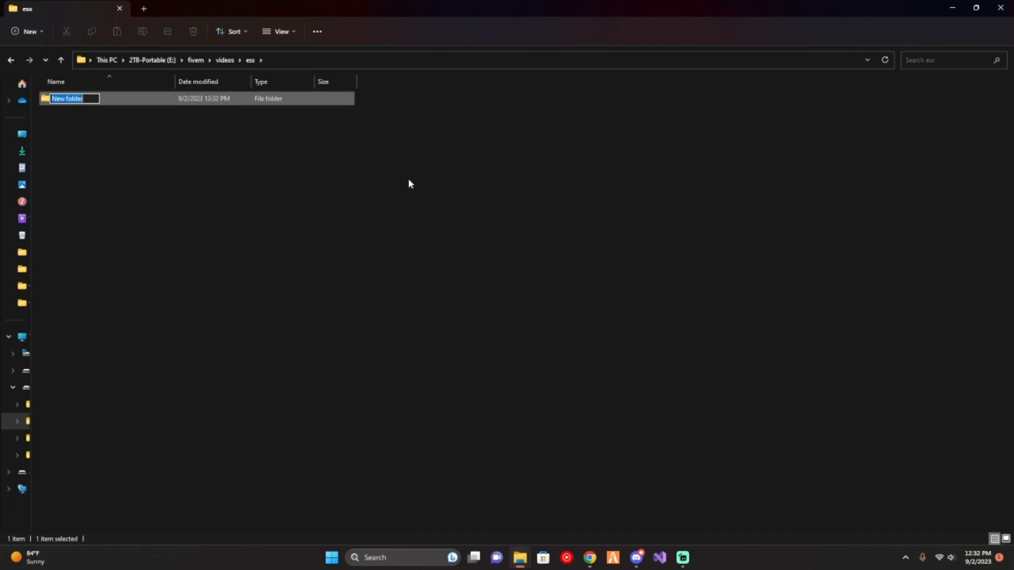
type("Artifacts")
key("Return")
- Open the Artifacts folder and place the FiveM server artifact files in it
double_click(154, 101)
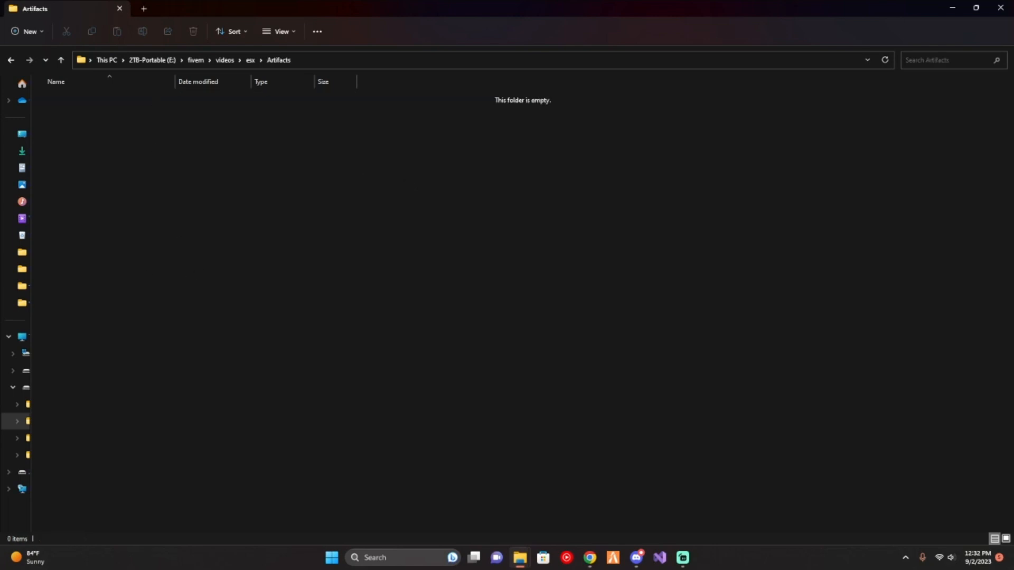
key("alt+Tab")
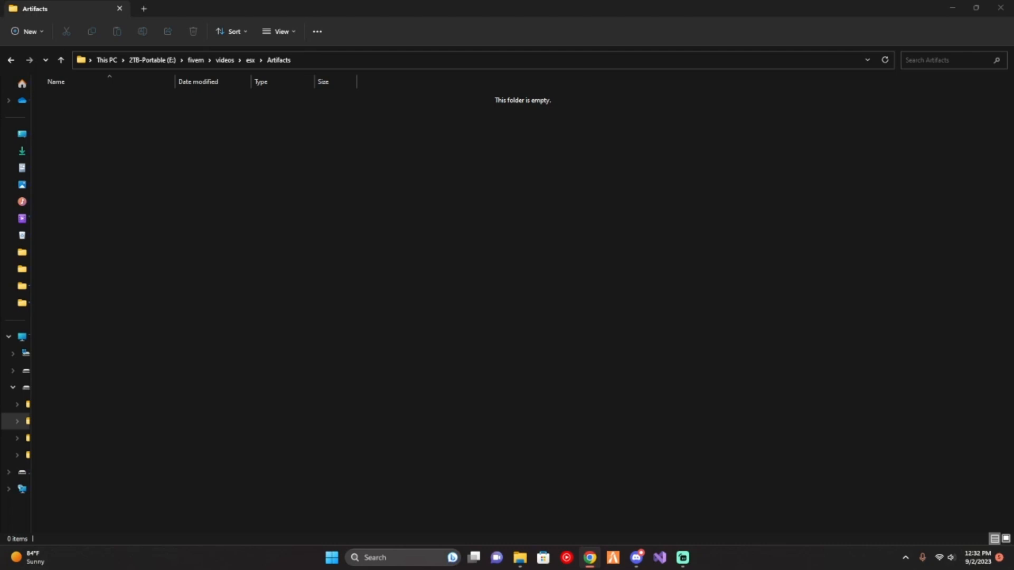
key("super+d")
key("super+d")
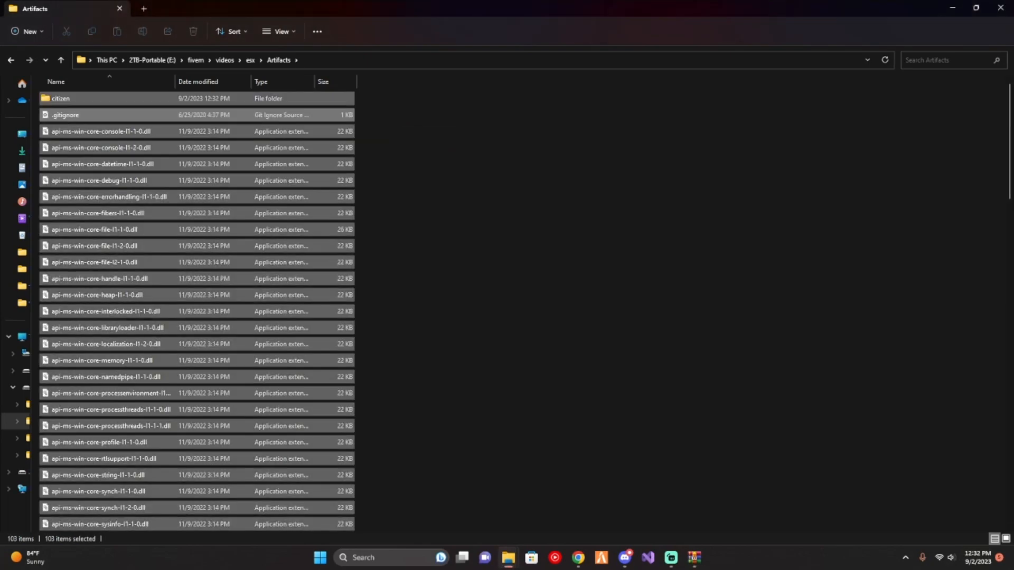
- Run FXServer.exe from the Artifacts folder and allow it through the firewall on private and public networks
left_click(472, 244)
scroll(341, 363, "down", 6)
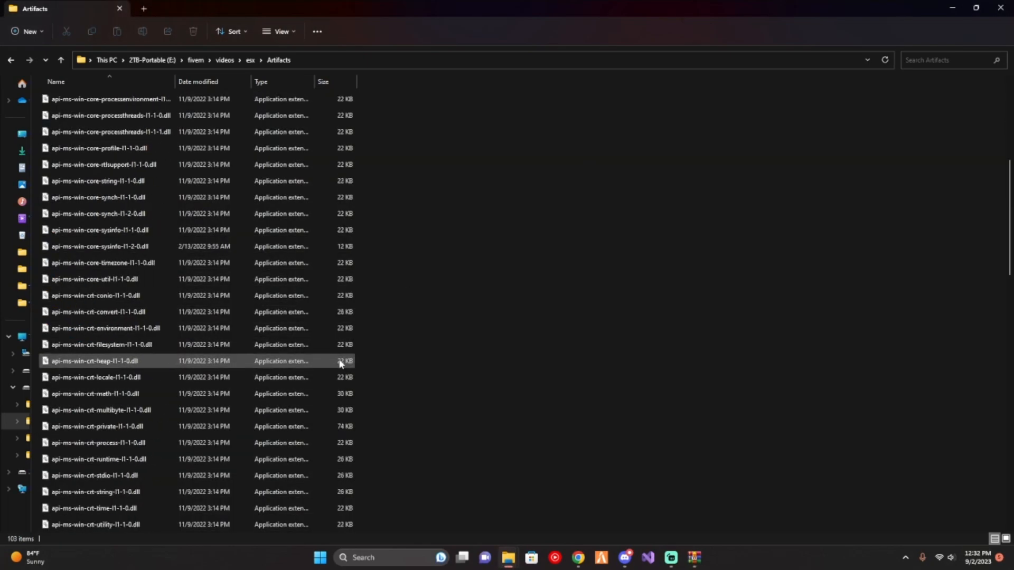
scroll(341, 363, "down", 15)
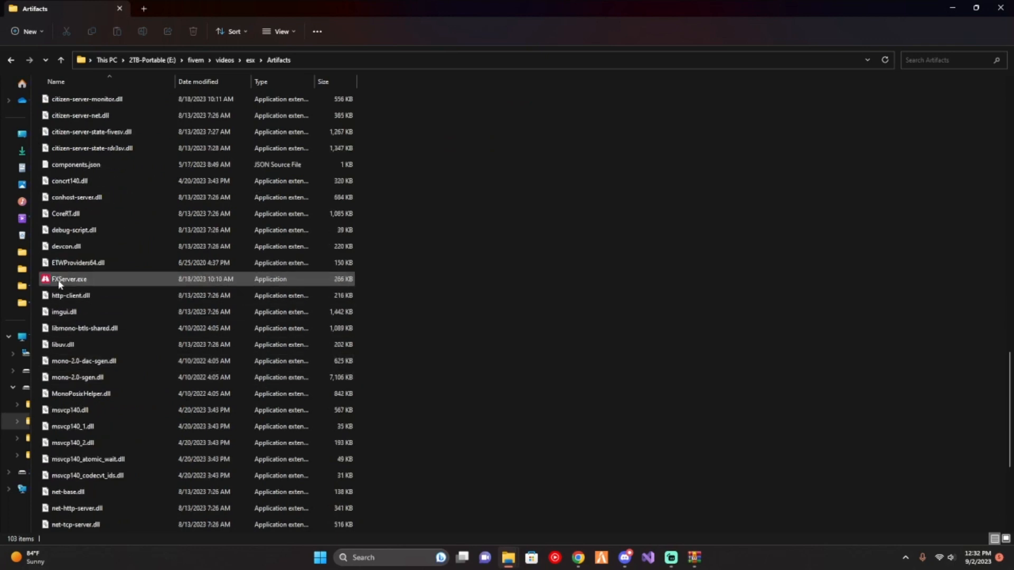
double_click(59, 279)
left_click_drag(323, 37, 0, 139)
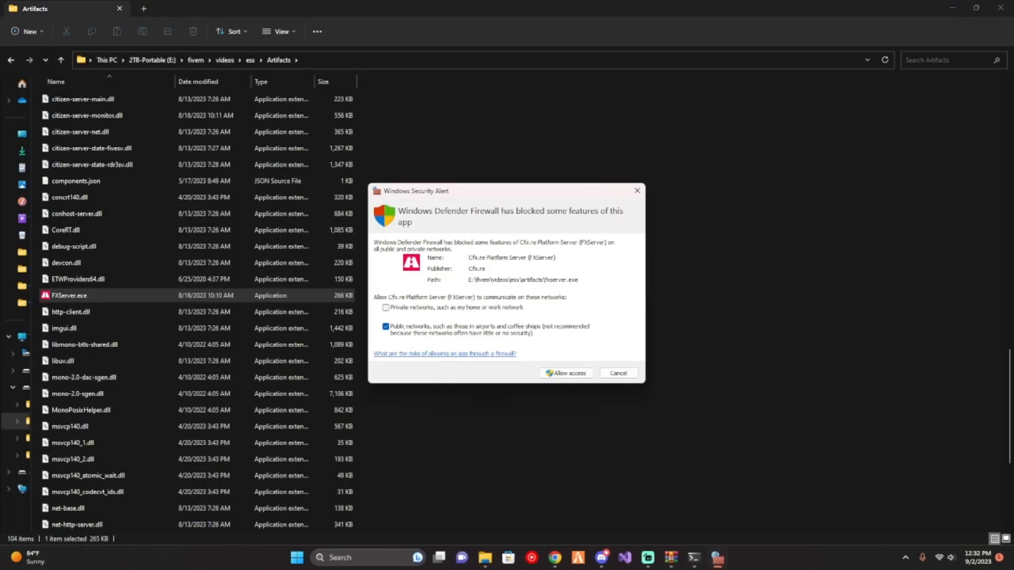
left_click(480, 308)
left_click(566, 373)
- Link the Cfx.re account to txAdmin using the autofilled PIN and authorize the login
left_click_drag(0, 169, 475, 12)
left_click(468, 283)
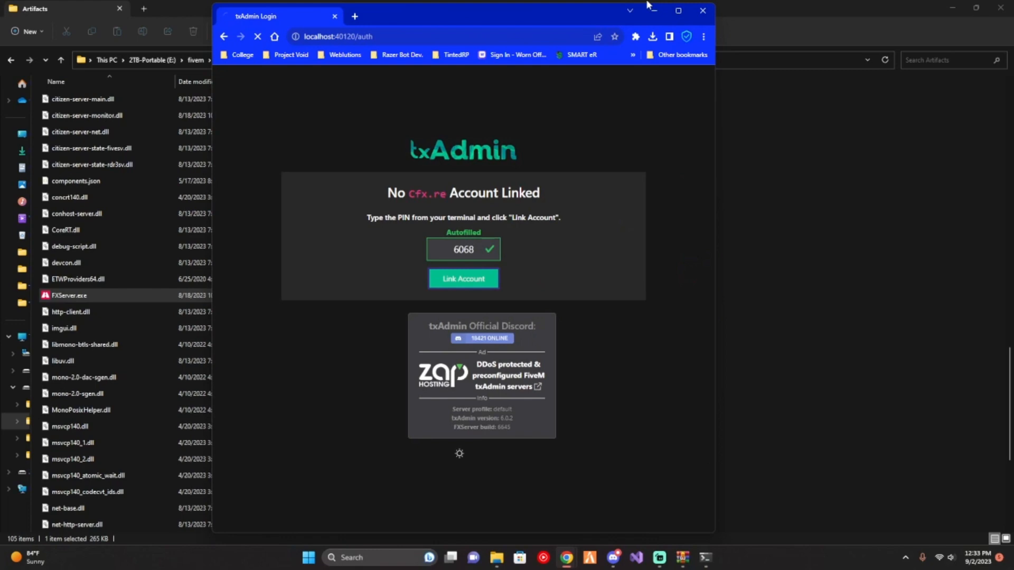
left_click(678, 11)
left_click(523, 353)
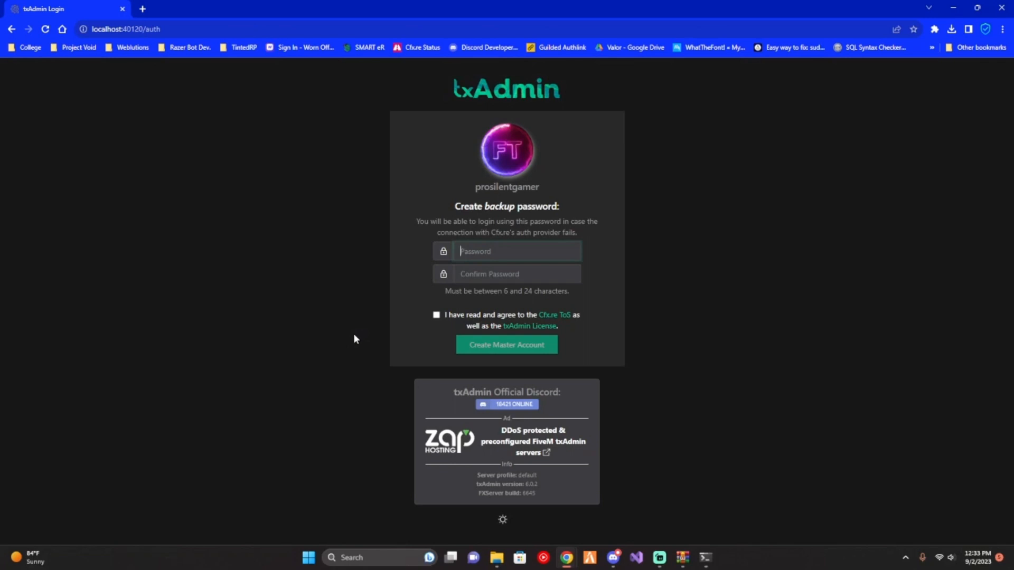
- Enter and confirm the backup password, accept the terms and license, and create the master account
type("•••••••••••••")
key("Tab")
type("••••••••••")
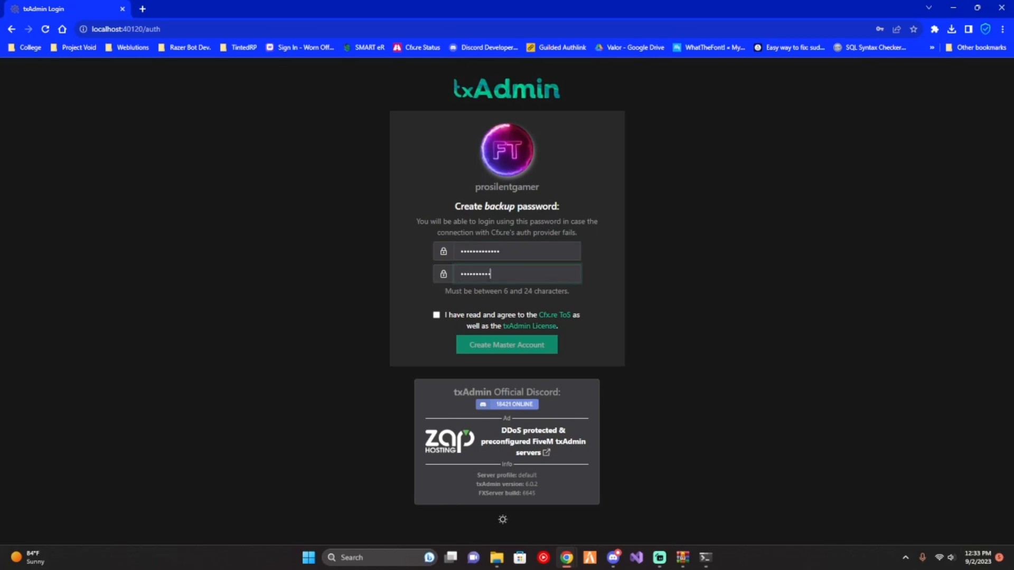
type("•••")
left_click(436, 316)
left_click(491, 348)
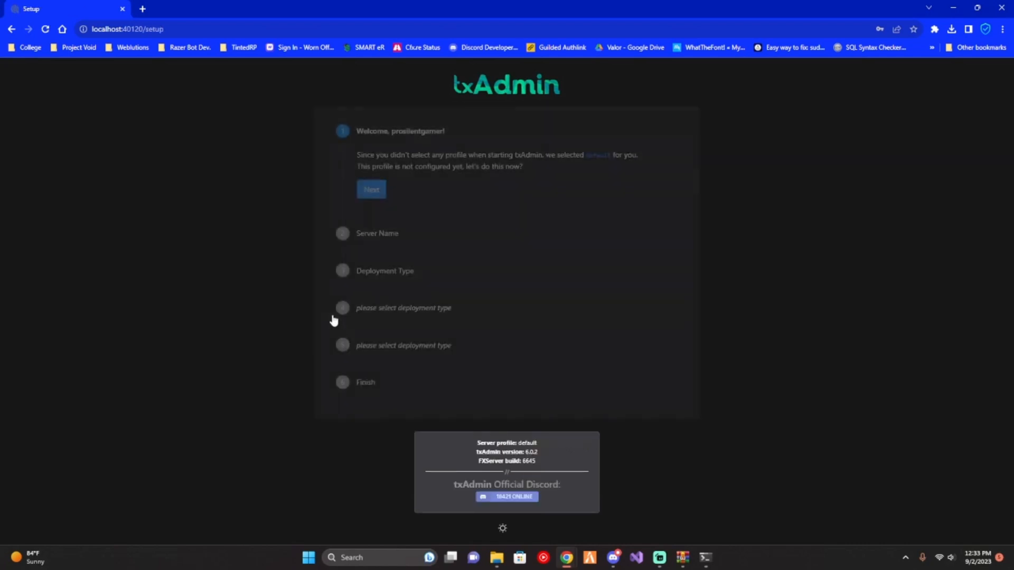
- Start the txAdmin profile setup and set the server name to esx-server
left_click(360, 194)
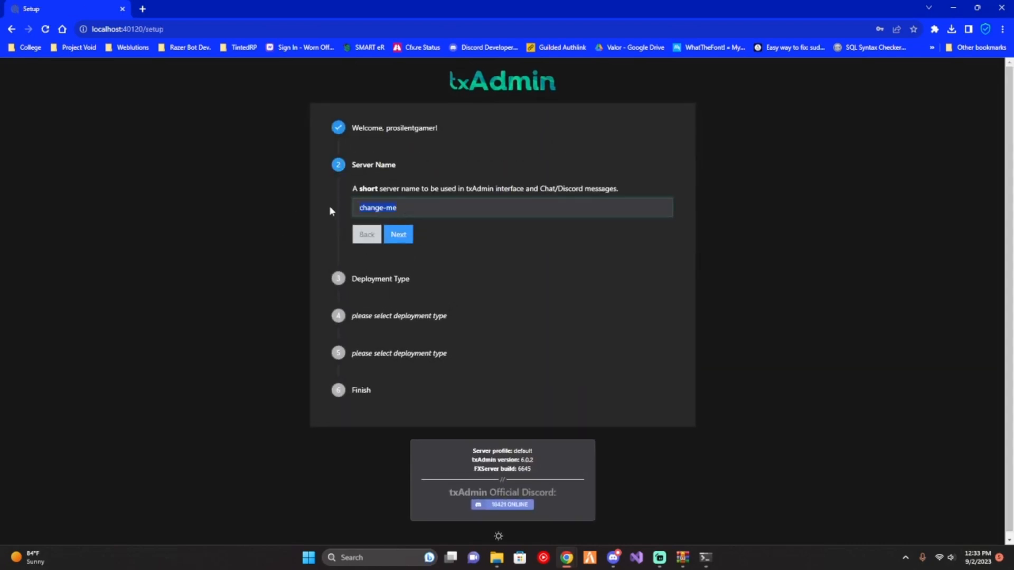
type("esx-server")
left_click_drag(344, 190, 599, 189)
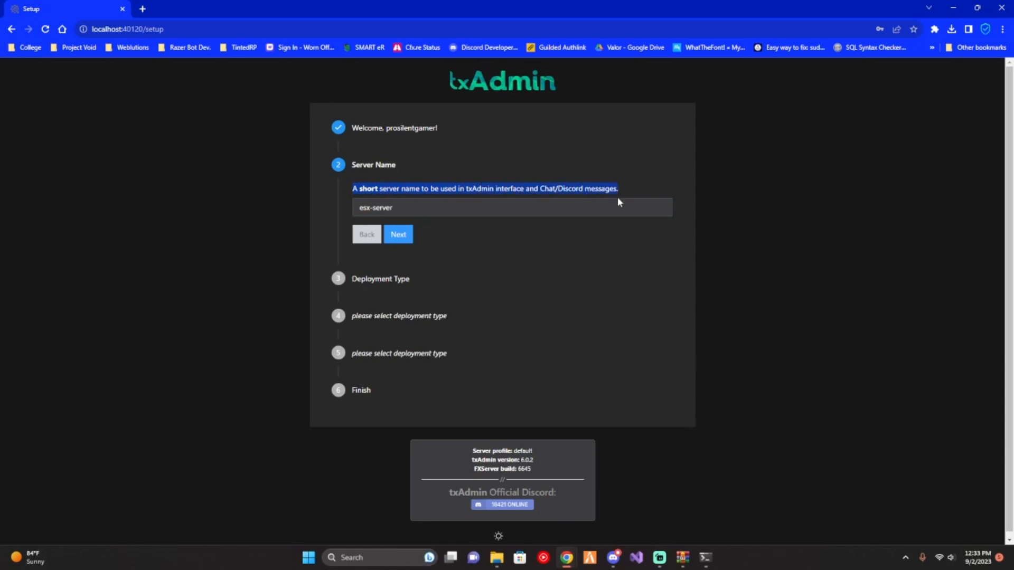
left_click(395, 235)
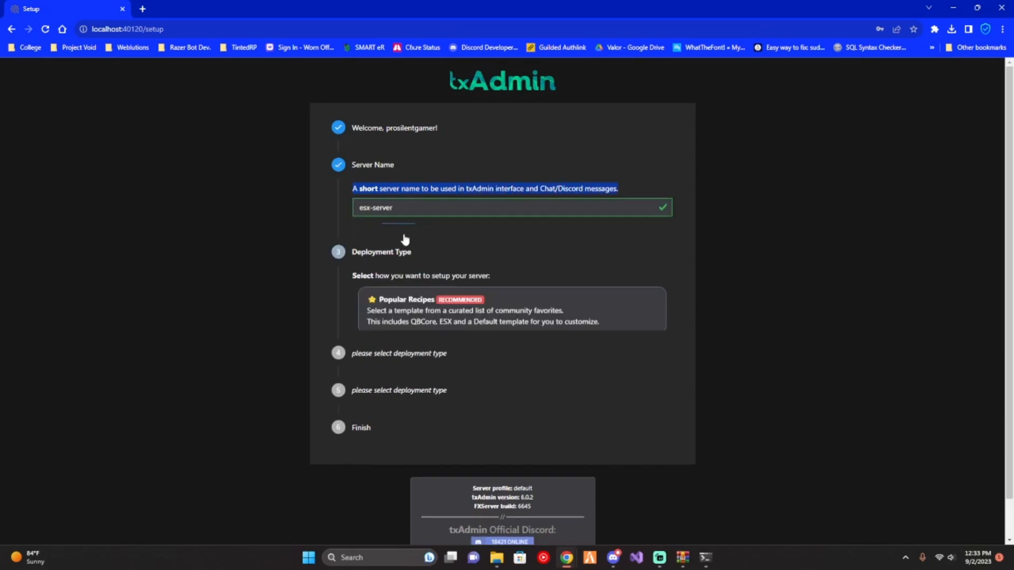
- Choose the Popular Recipes deployment with the ESX Legacy template and save the suggested data location
left_click(400, 259)
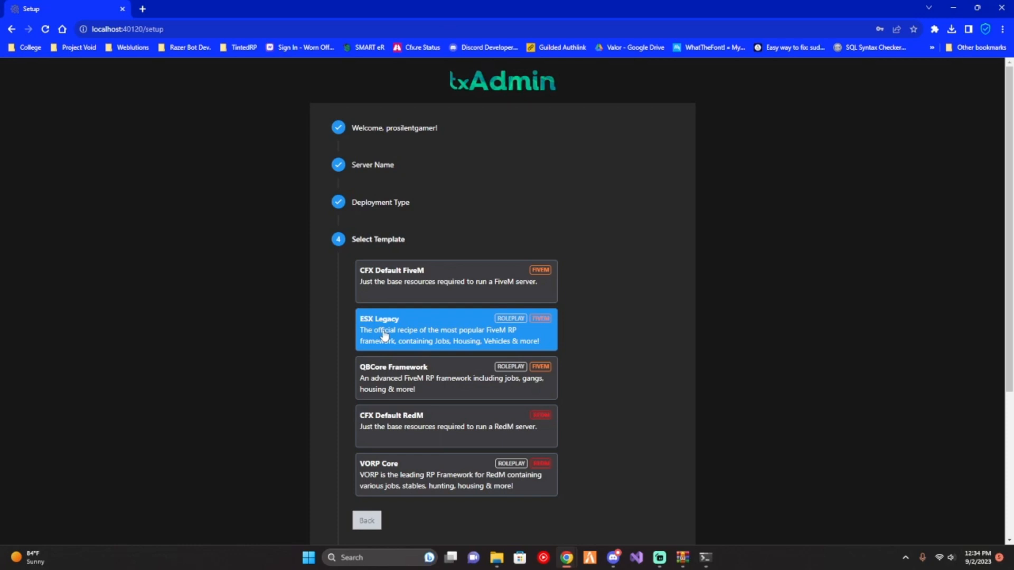
left_click(448, 324)
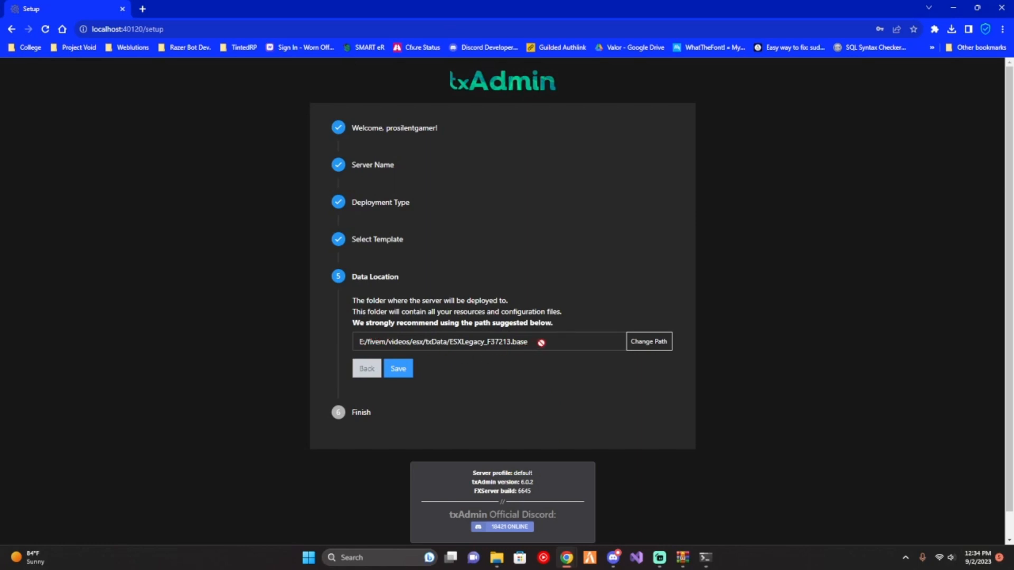
left_click_drag(542, 343, 362, 338)
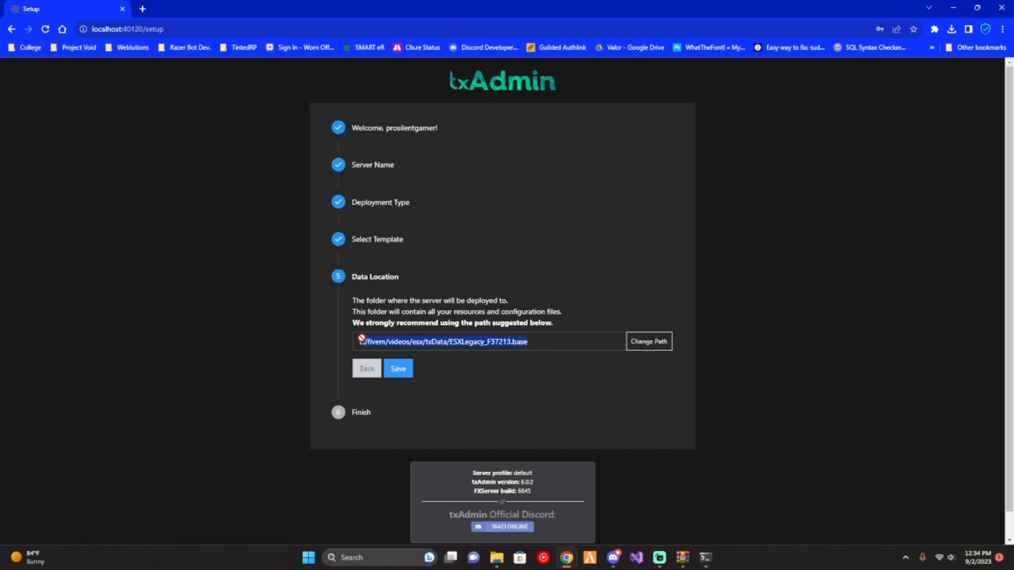
left_click(474, 373)
left_click(398, 368)
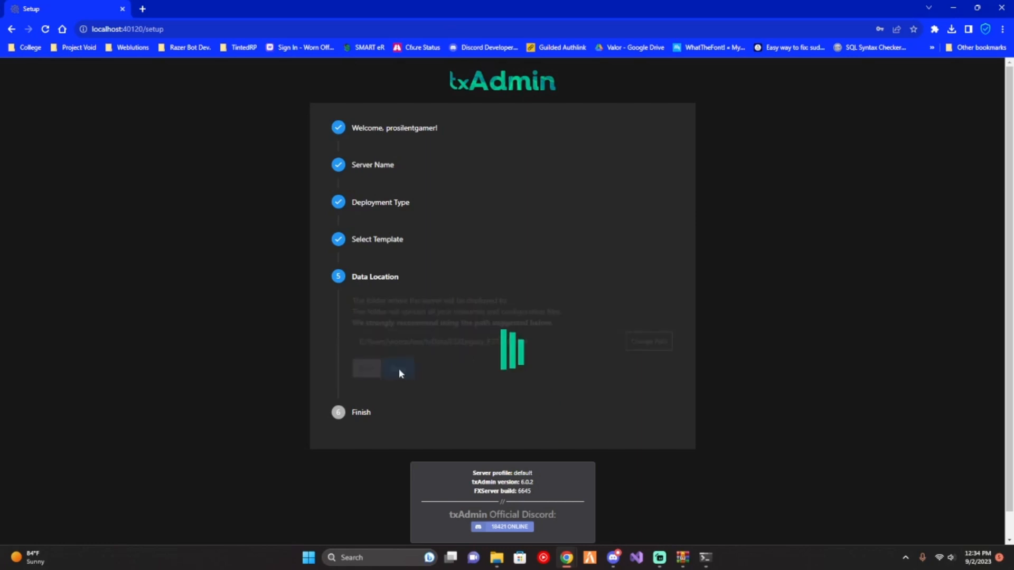
- Proceed to the recipe deployer and accept the ESX Legacy recipe without edits
left_click(400, 392)
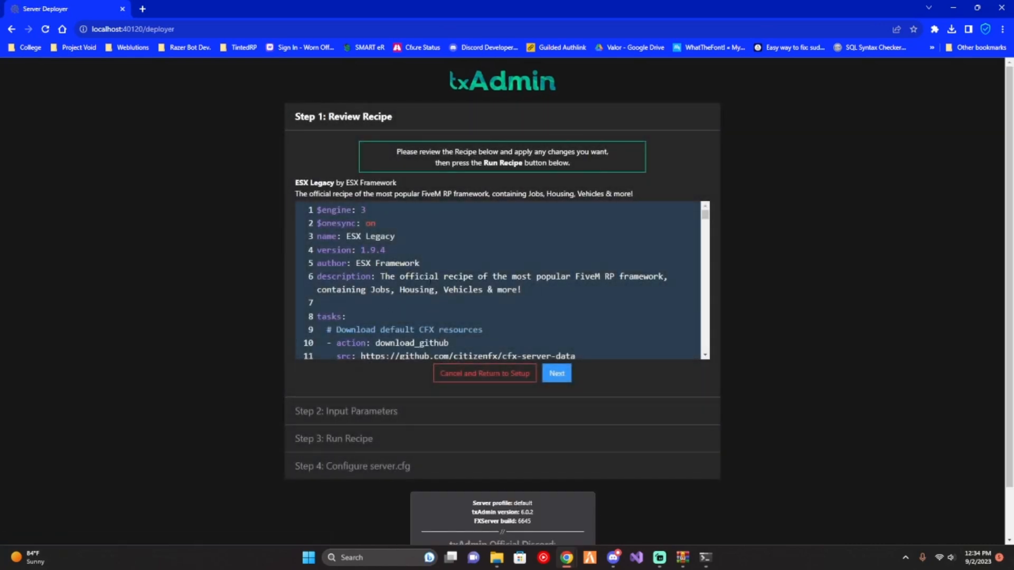
scroll(431, 281, "down", 2)
left_click(559, 373)
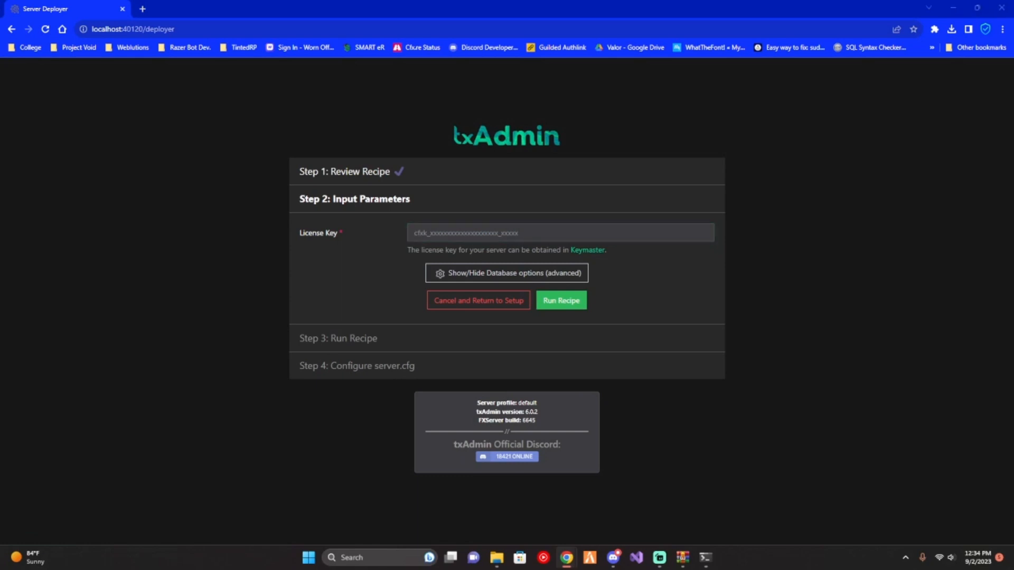
- Try to run the recipe with the server's license key pasted in, and reveal the advanced database options
left_click(457, 235)
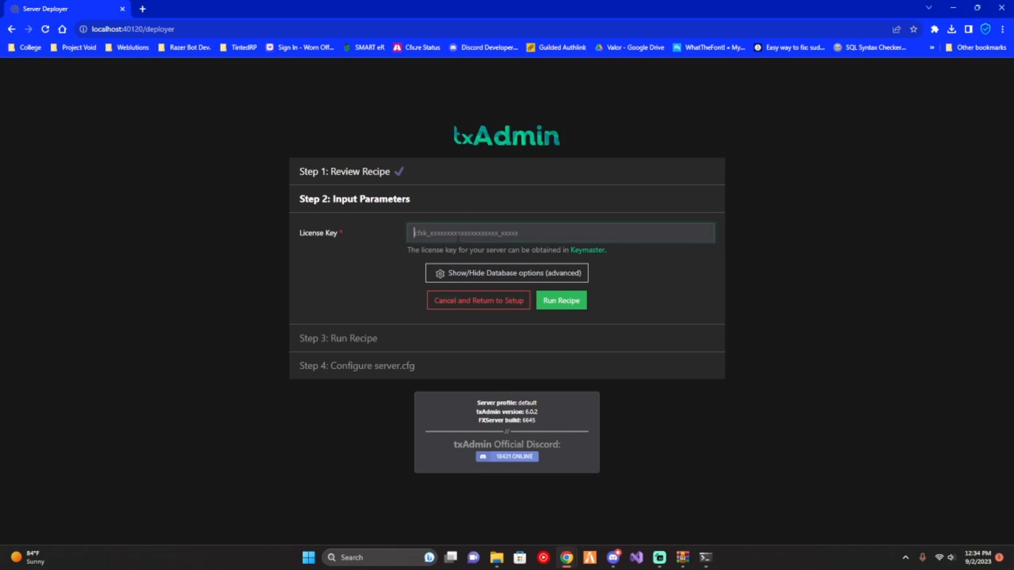
key("ctrl+v")
left_click(570, 299)
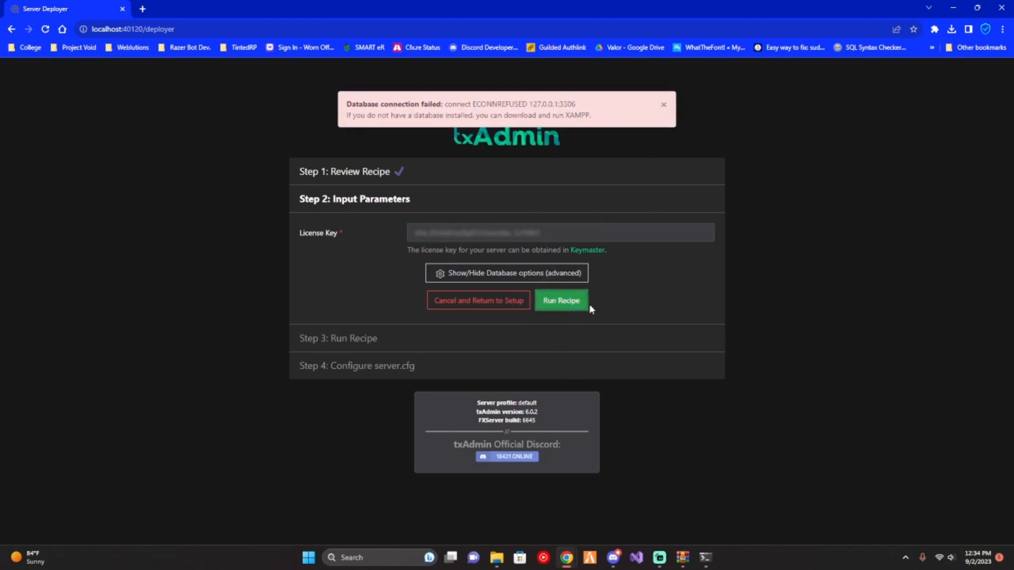
left_click(505, 273)
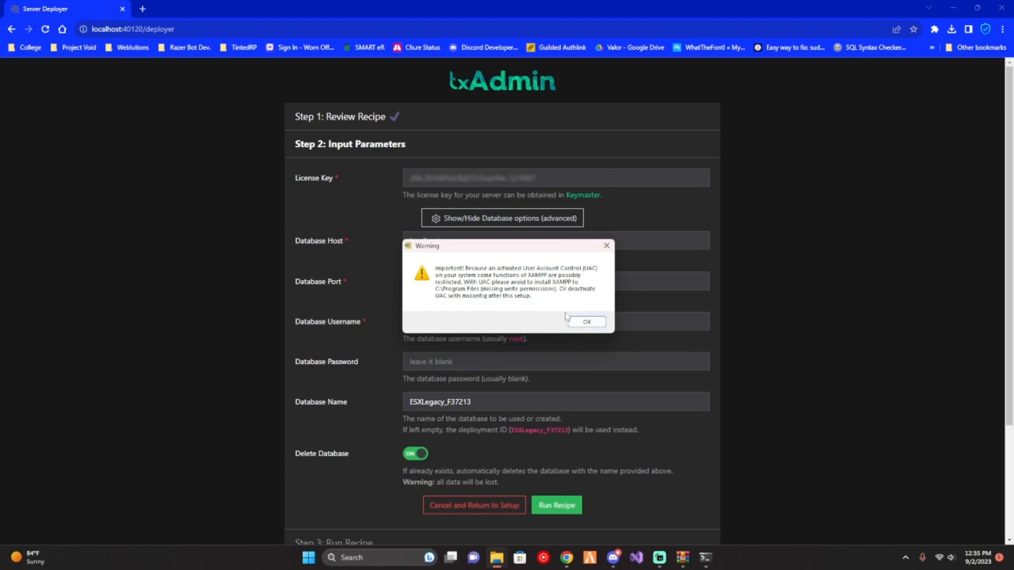
- In the XAMPP installer, accept the UAC warning and exclude FileZilla FTP Server, Mercury Mail Server and Tomcat from the components
left_click(588, 322)
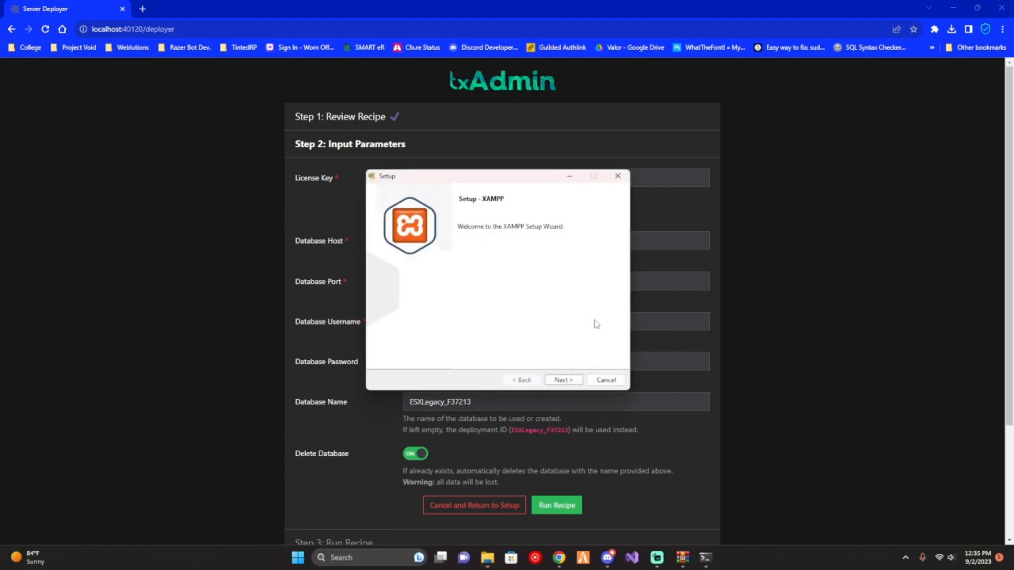
left_click(563, 380)
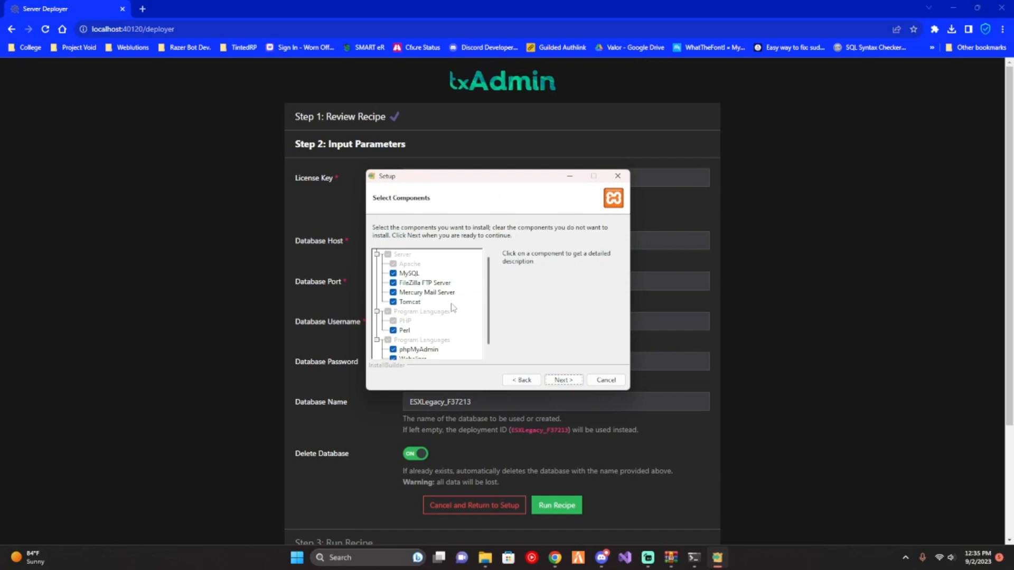
left_click(394, 283)
left_click(393, 292)
left_click(394, 302)
left_click(552, 382)
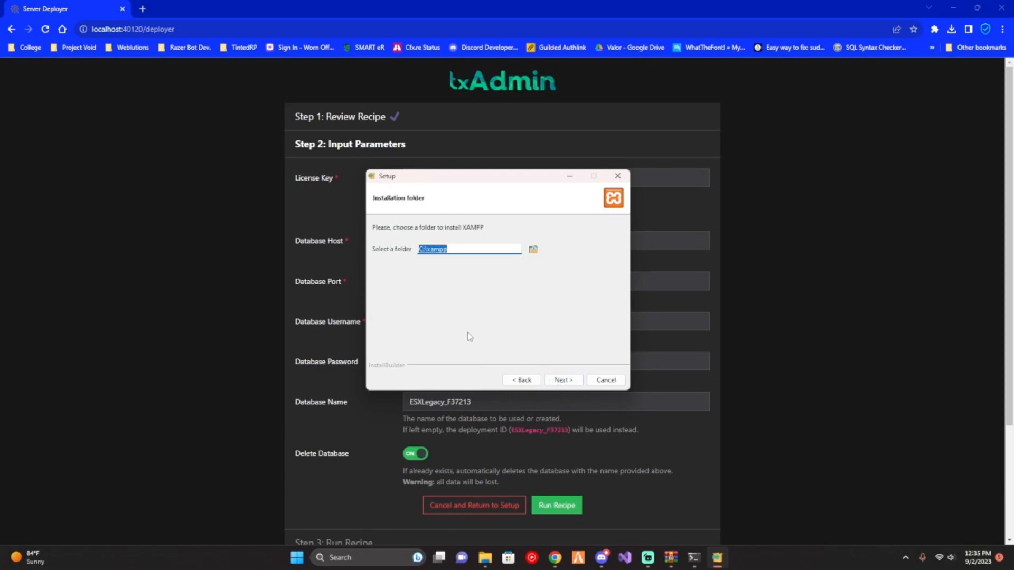
- Keep C:\xampp as the installation folder and start installing XAMPP
left_click(560, 382)
left_click(562, 382)
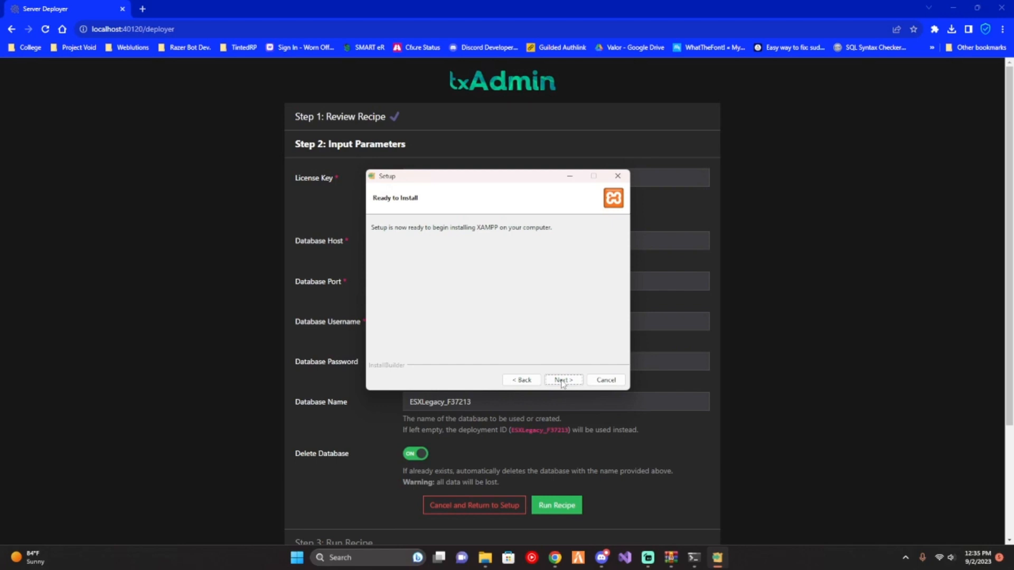
left_click(563, 381)
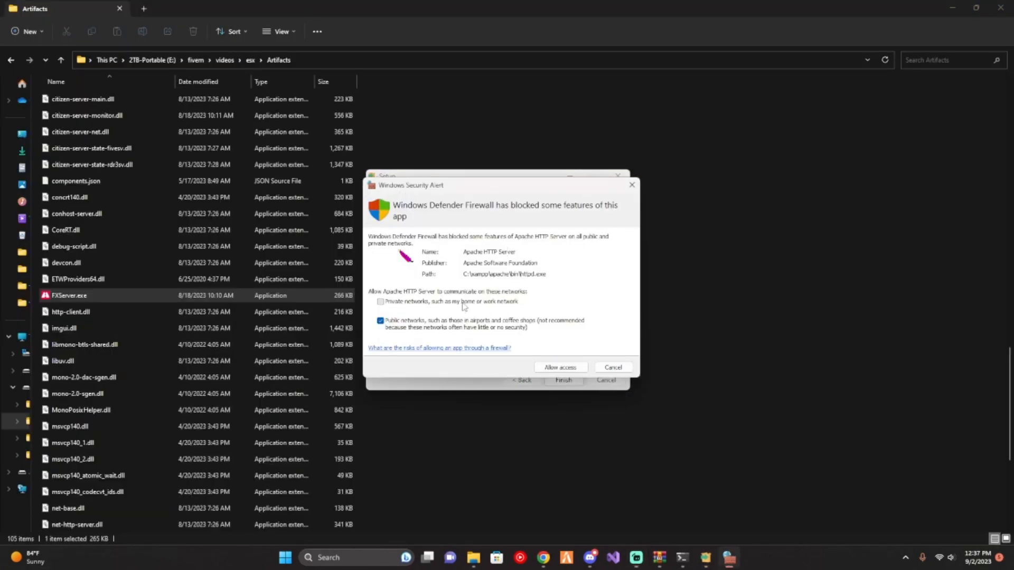
- Allow Apache HTTP Server through the Windows firewall and finish the XAMPP setup with the Control Panel set to start
left_click(466, 304)
left_click(561, 368)
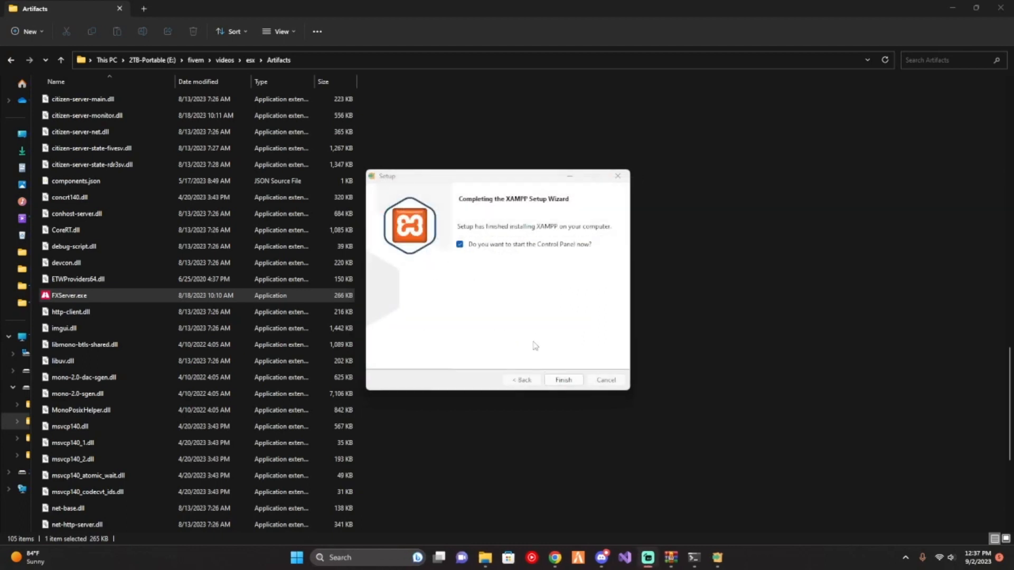
left_click(564, 380)
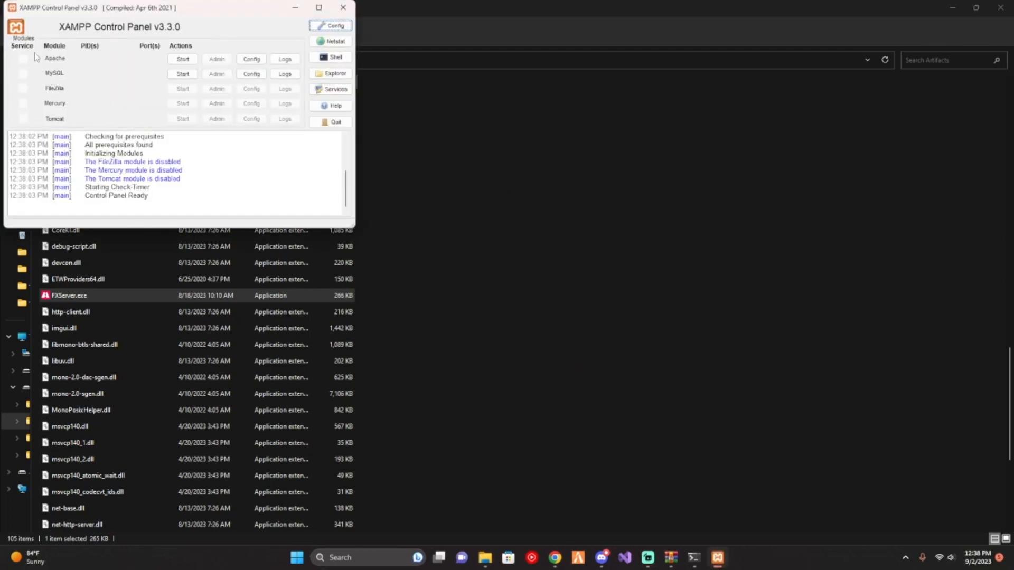
- Start the Apache and MySQL modules in XAMPP, allow mysqld.exe through the firewall, and minimize the Control Panel
left_click_drag(77, 7, 438, 128)
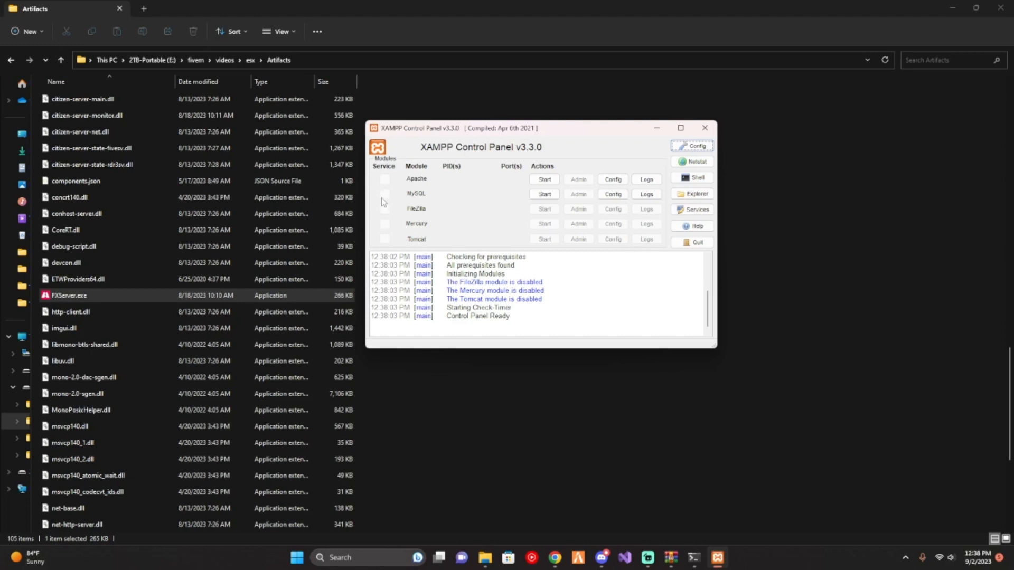
left_click(542, 181)
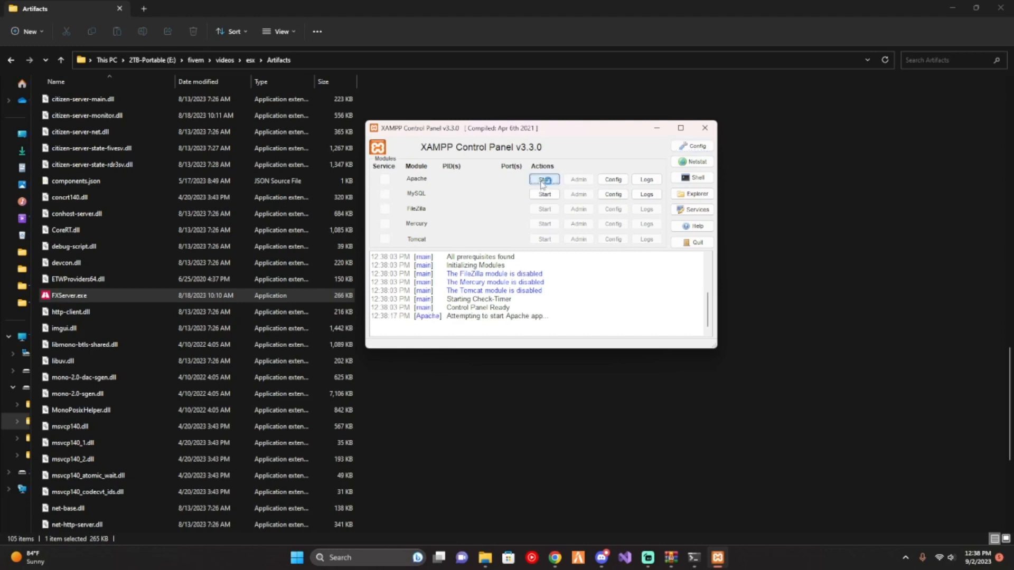
left_click(545, 195)
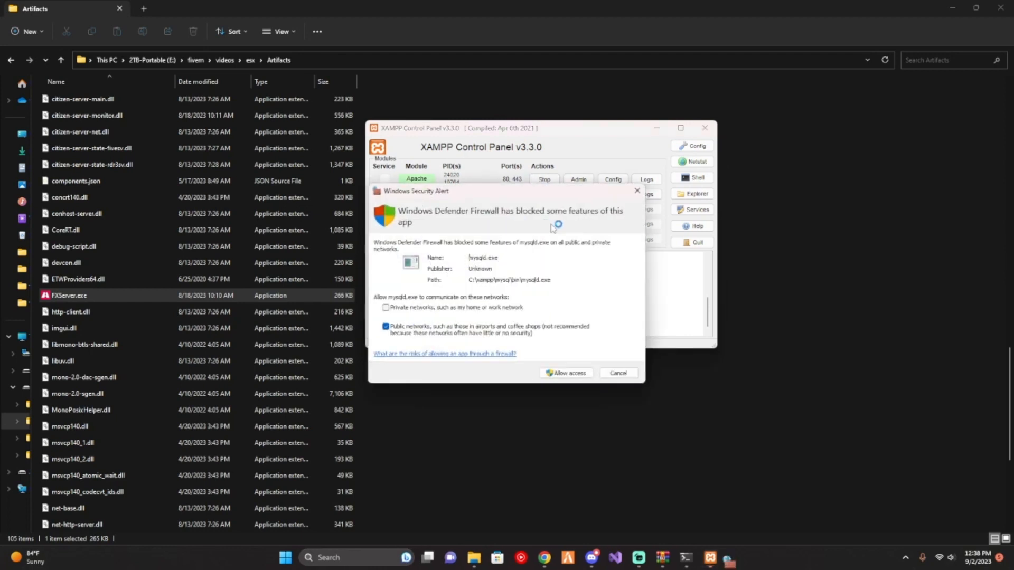
left_click(562, 371)
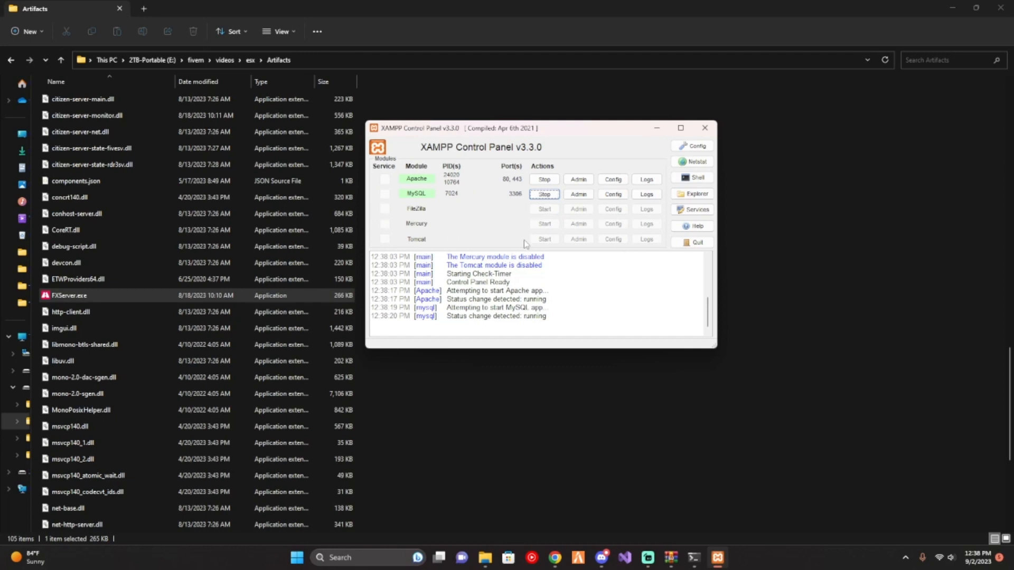
left_click(657, 129)
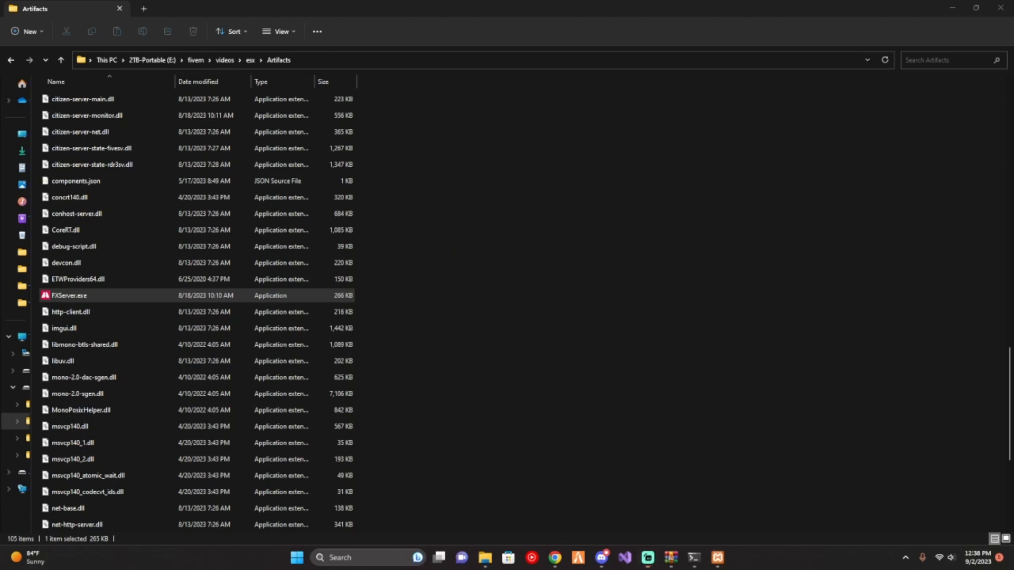
- Switch to the txAdmin deployer in Chrome, let the ESX Legacy recipe run to completion, and proceed to the server.cfg configuration
left_click(554, 558)
left_click(557, 517)
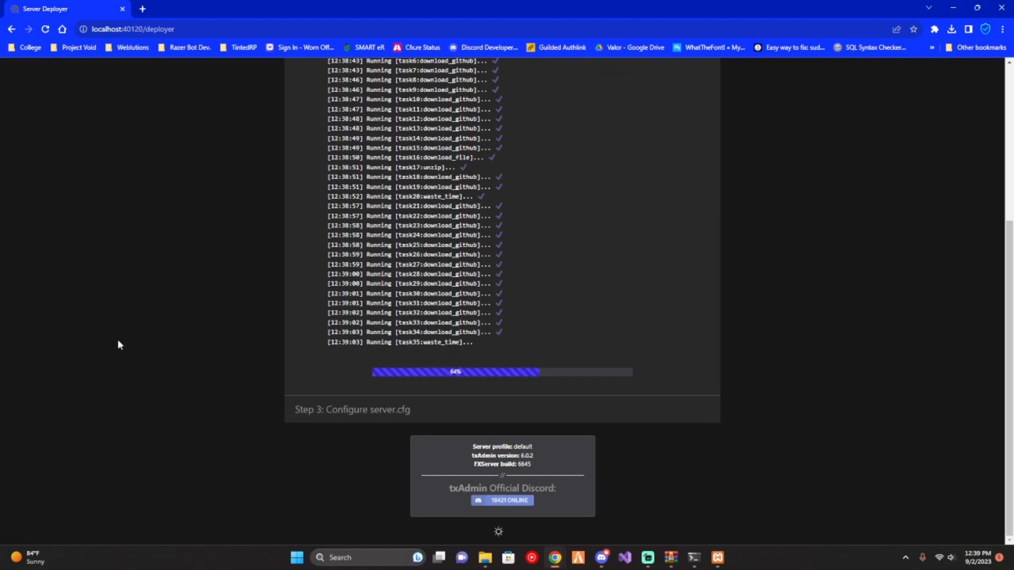
scroll(163, 339, "up", 4)
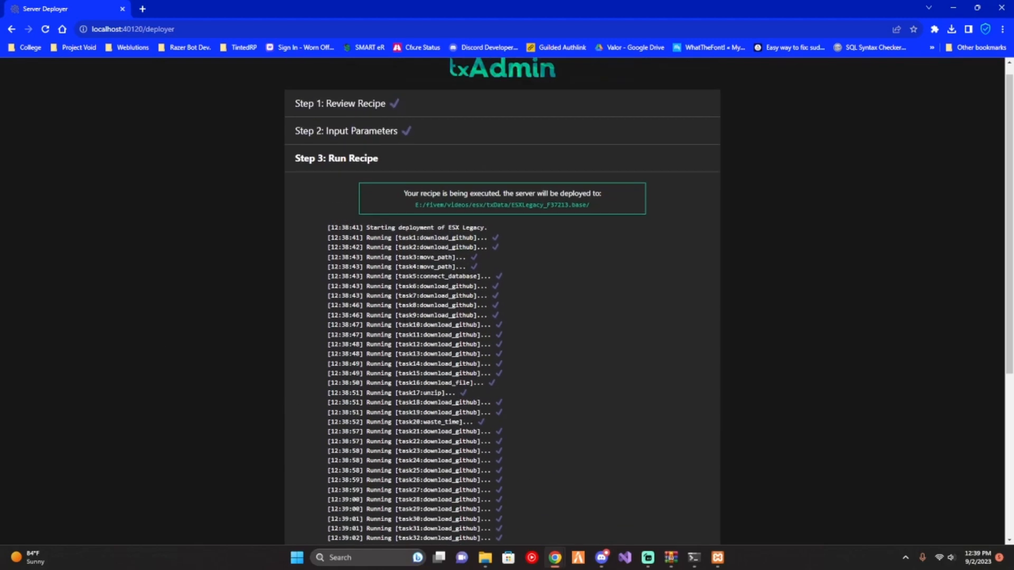
scroll(163, 339, "down", 6)
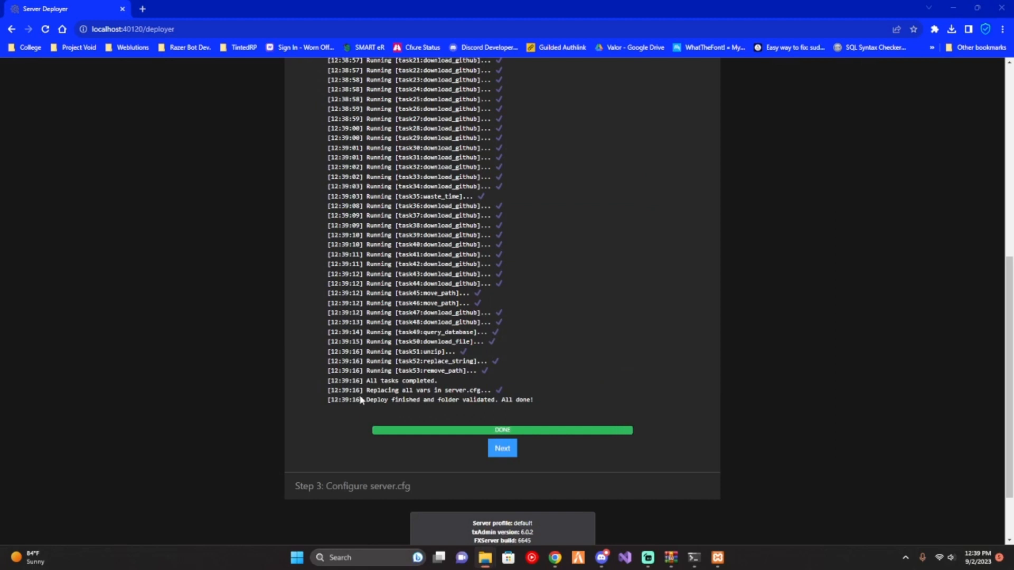
left_click_drag(368, 391, 512, 453)
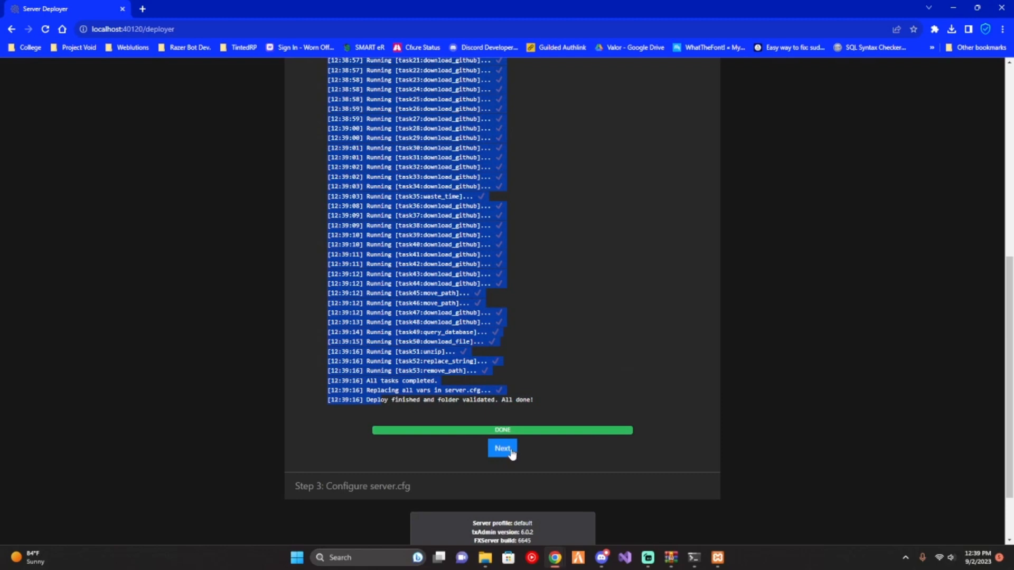
left_click(512, 453)
left_click(512, 453)
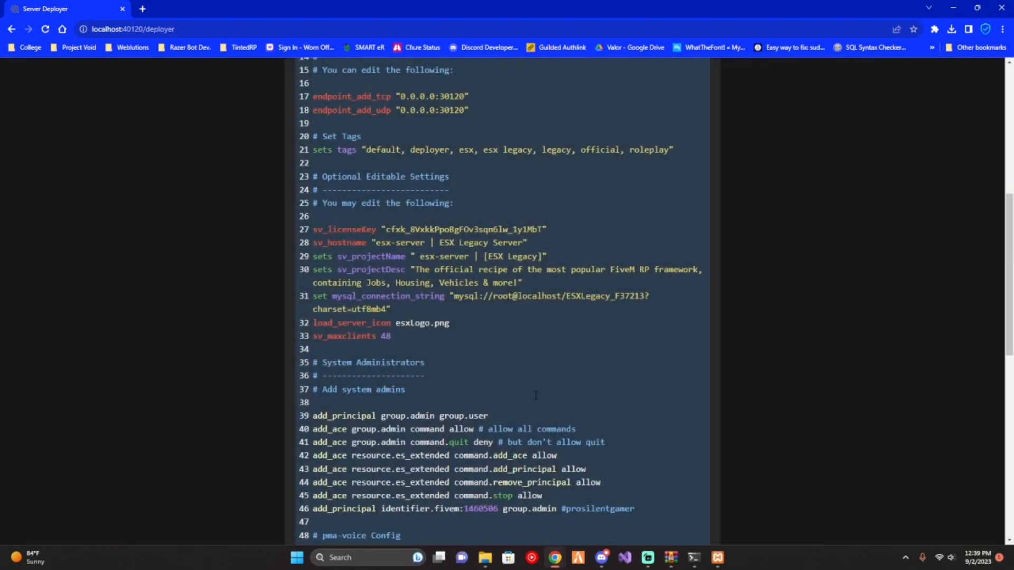
- Review the generated server.cfg without editing it, and save it to run the server
scroll(535, 395, "up", 6)
scroll(536, 394, "down", 4)
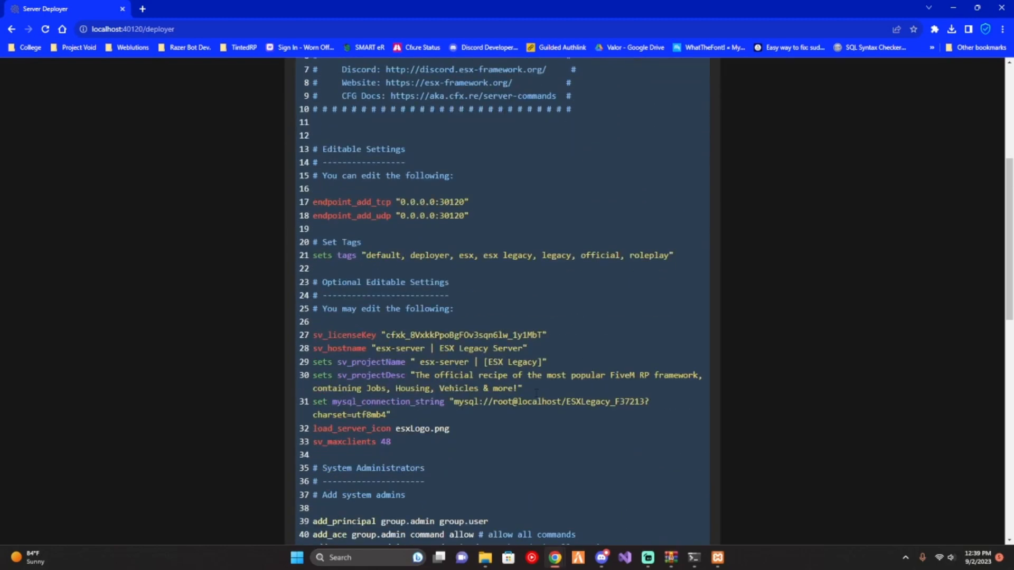
scroll(536, 392, "down", 12)
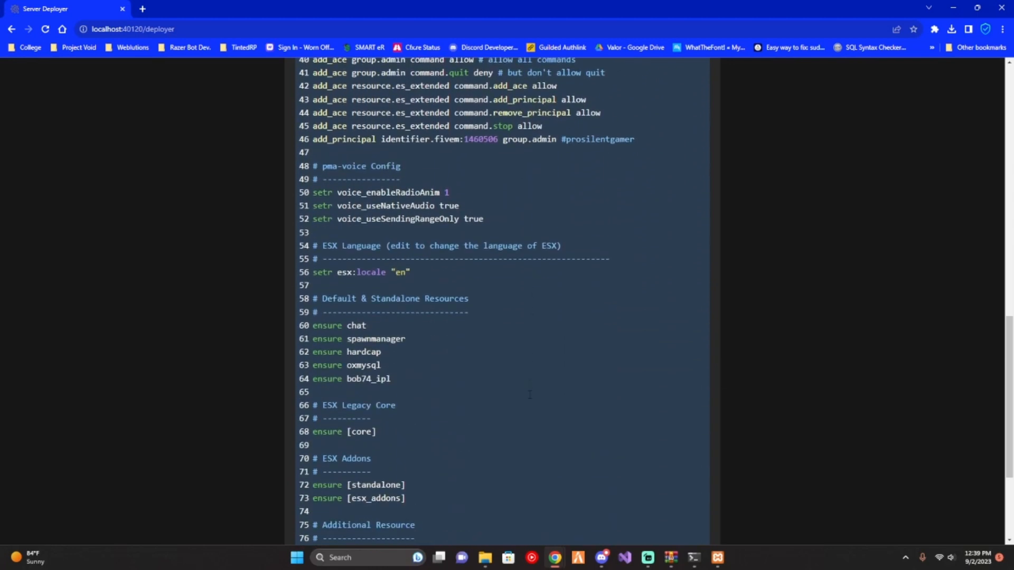
left_click(569, 400)
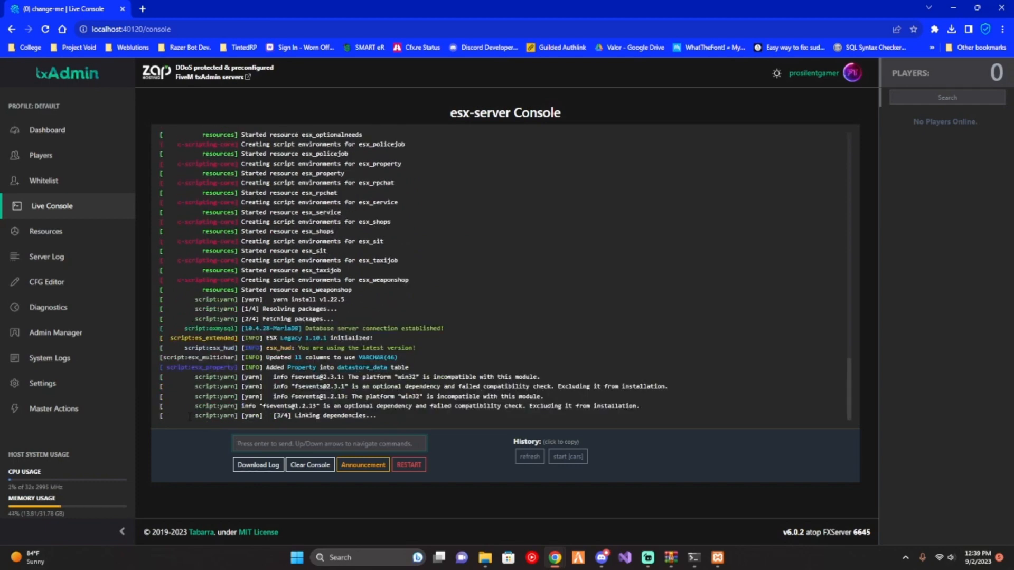
- Check the dependency-linking progress of the yarn build in the live console and clear the console output
left_click_drag(241, 408, 383, 414)
left_click(384, 414)
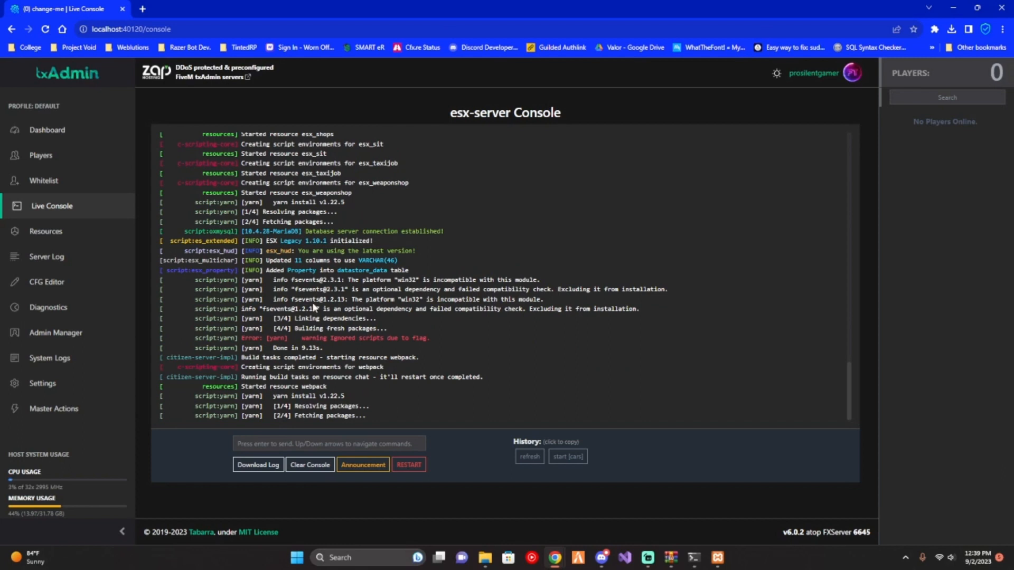
left_click(310, 465)
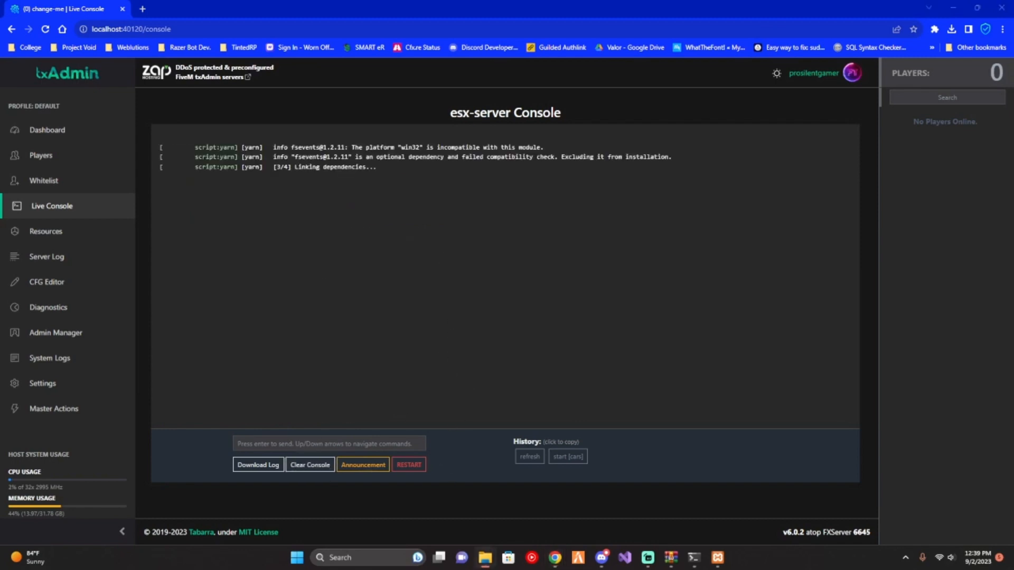
- Create a folder named [cars] inside the resources folder of ESXLegacy_F37213.base, and minimize the folder window
left_click_drag(0, 240, 484, 125)
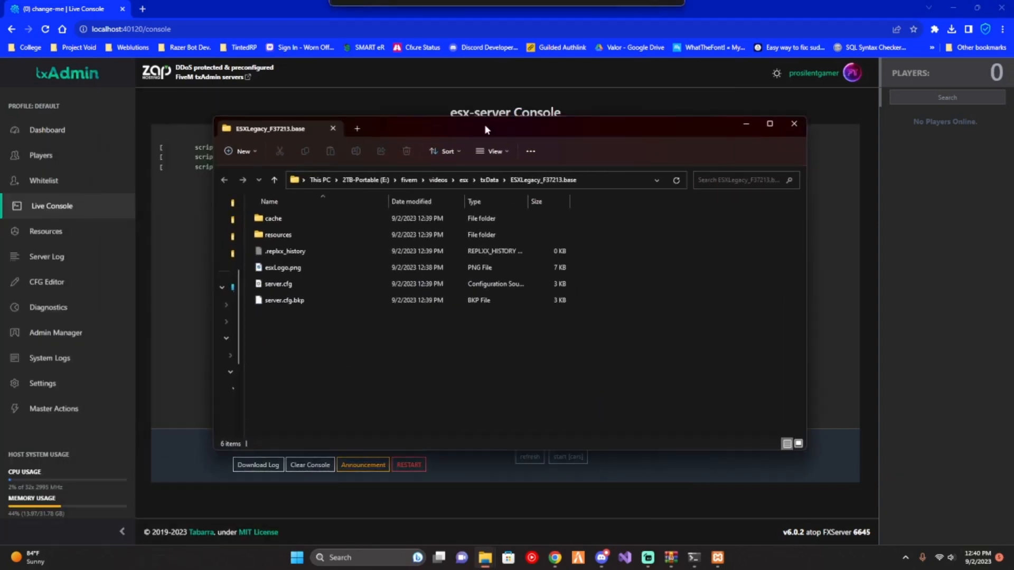
double_click(316, 239)
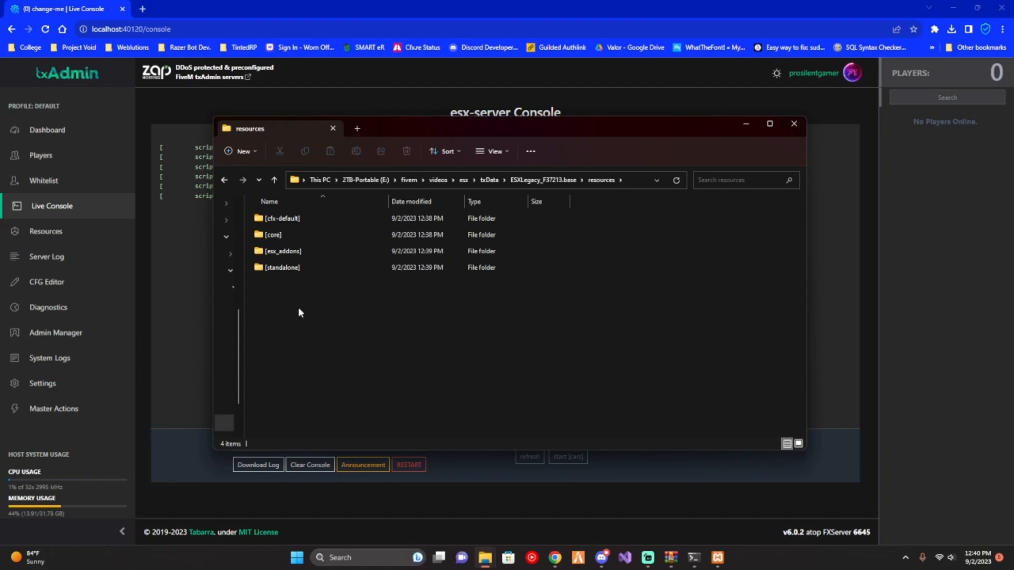
right_click(299, 309)
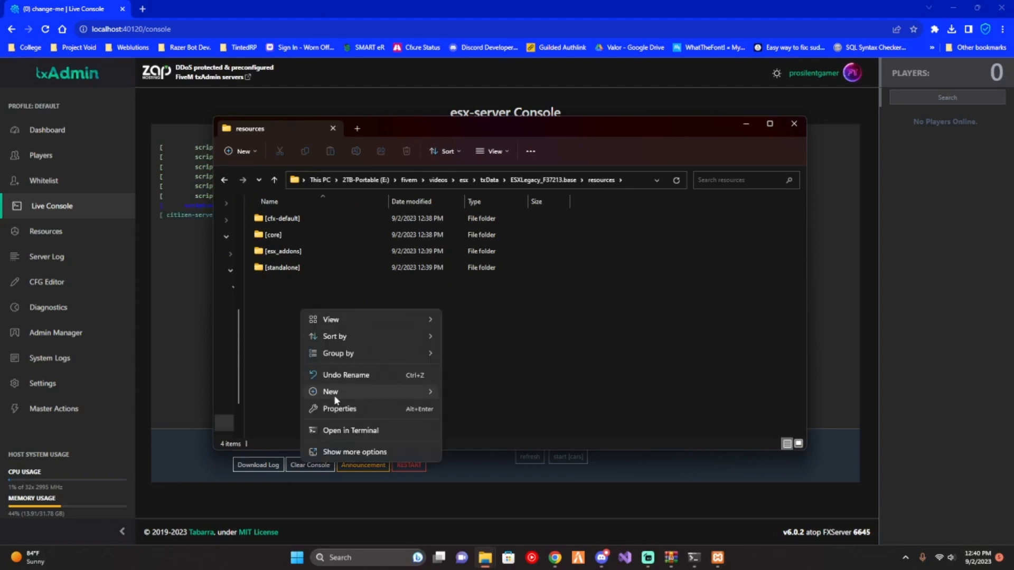
mouse_move(335, 395)
left_click(495, 208)
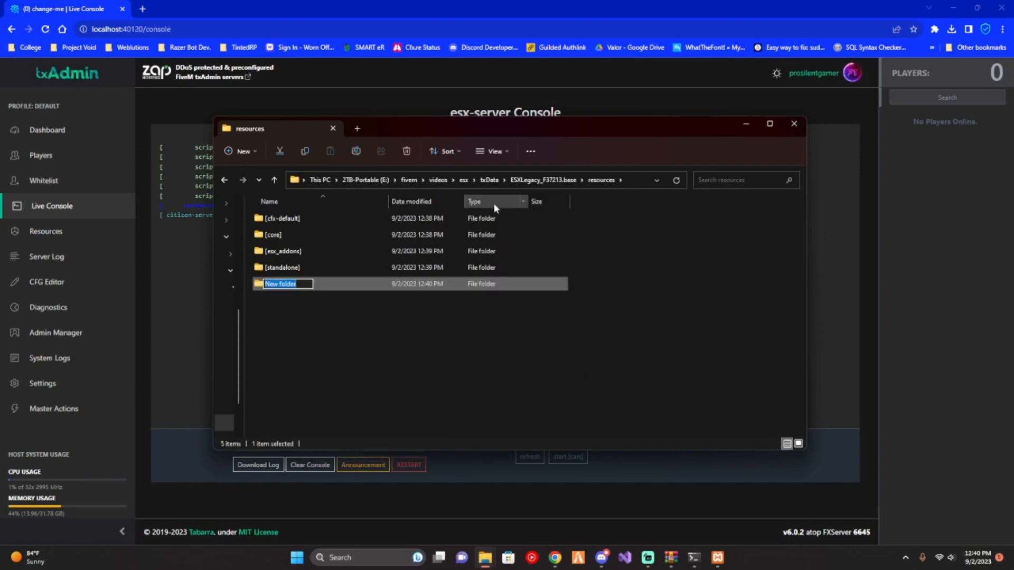
key("BackSpace")
type("[cars]")
key("Return")
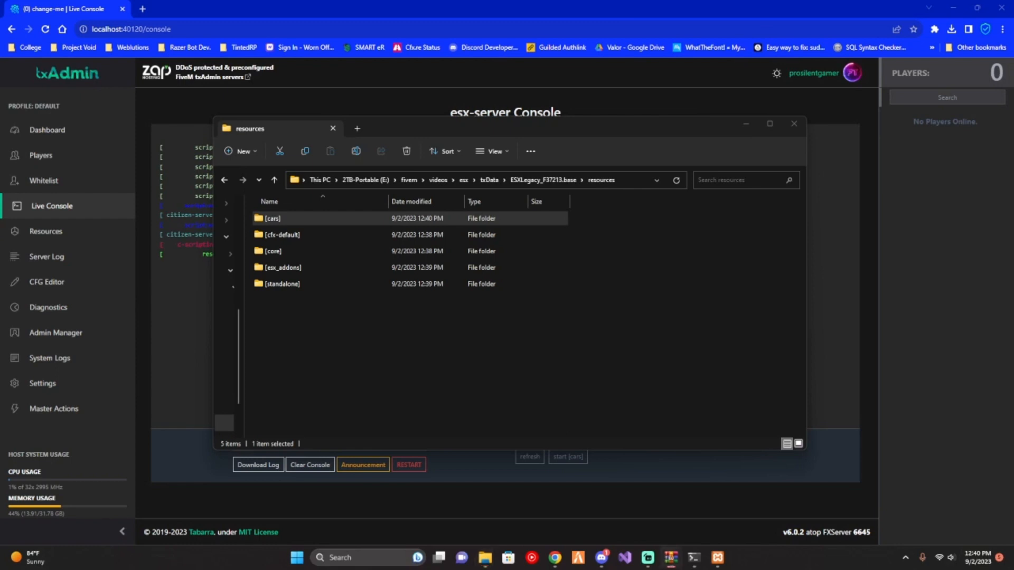
left_click(287, 222)
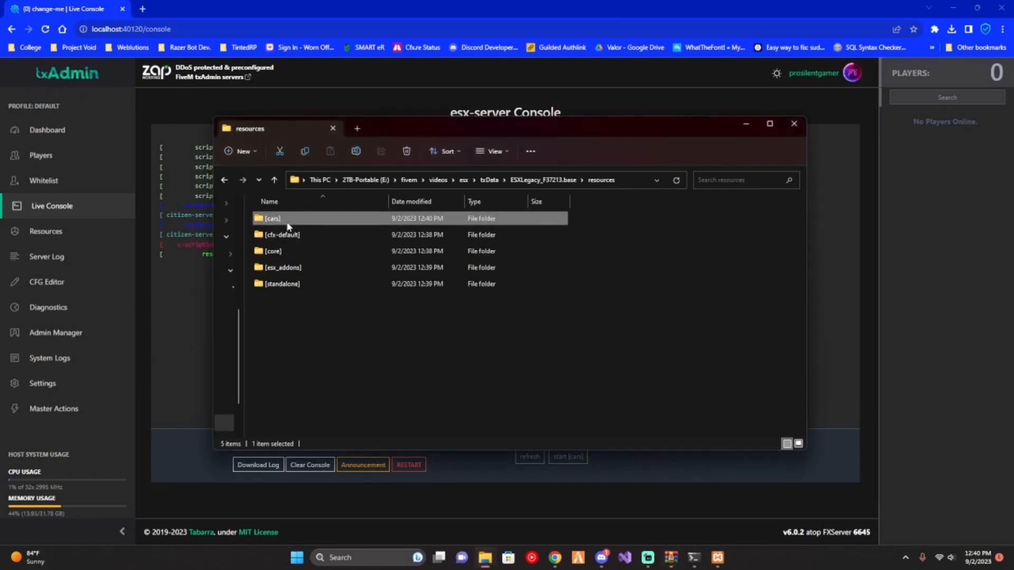
left_click(746, 125)
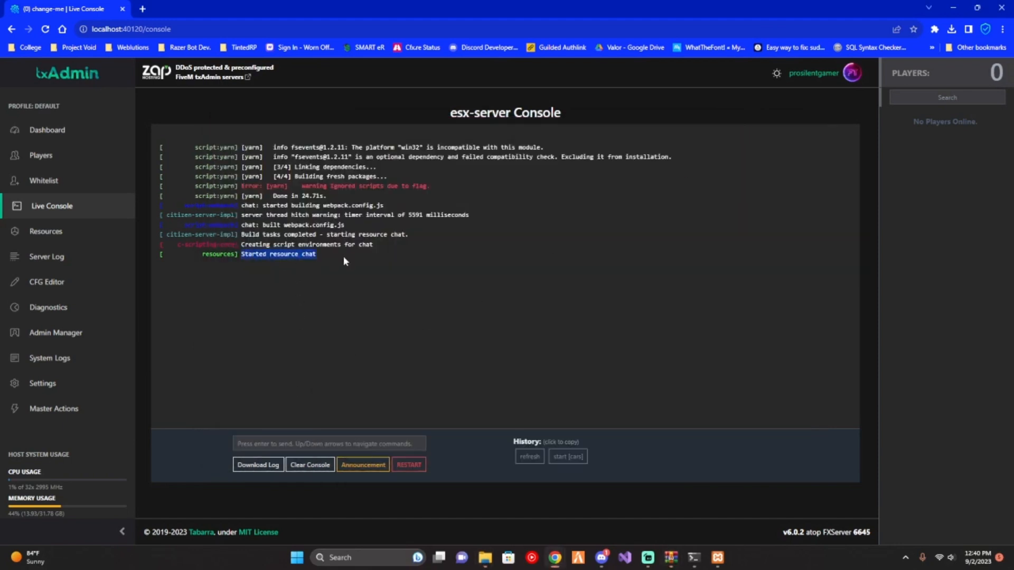
- Clear the live console and run the commands "refresh" and "start [cars]" to load the car resources
left_click(310, 465)
type("re")
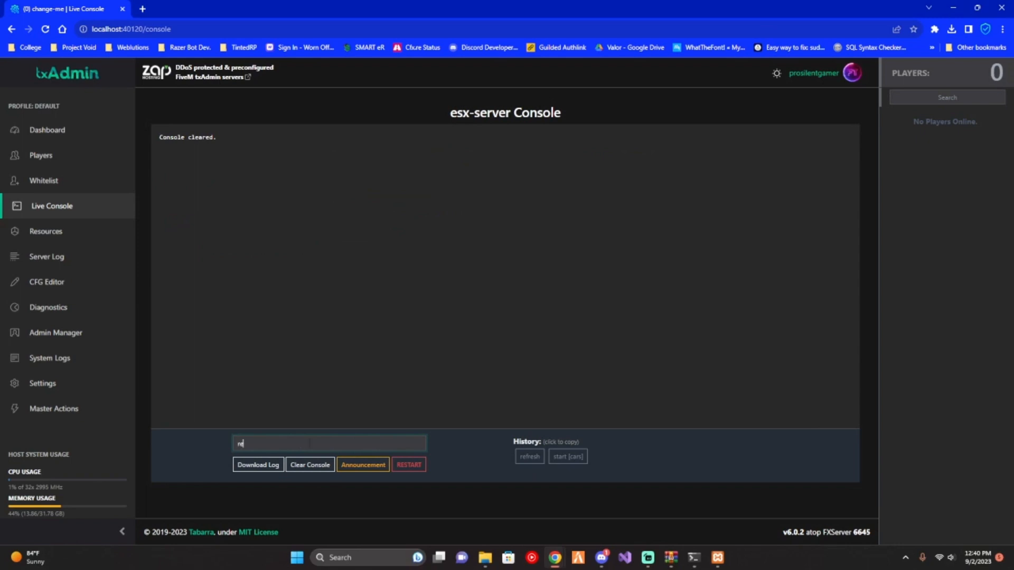
type("fresh")
key("Return")
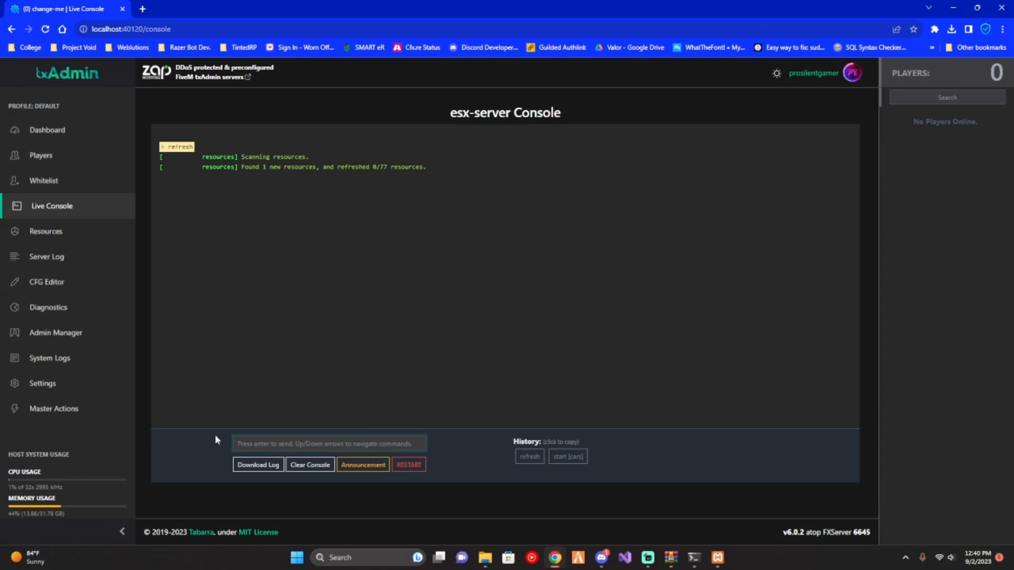
type("start [")
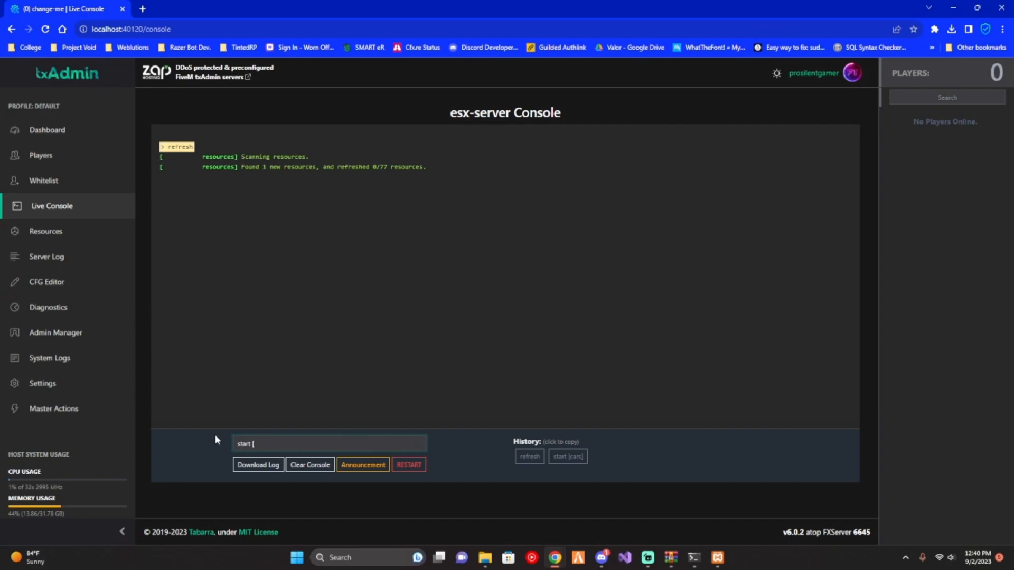
type("cars]")
key("Return")
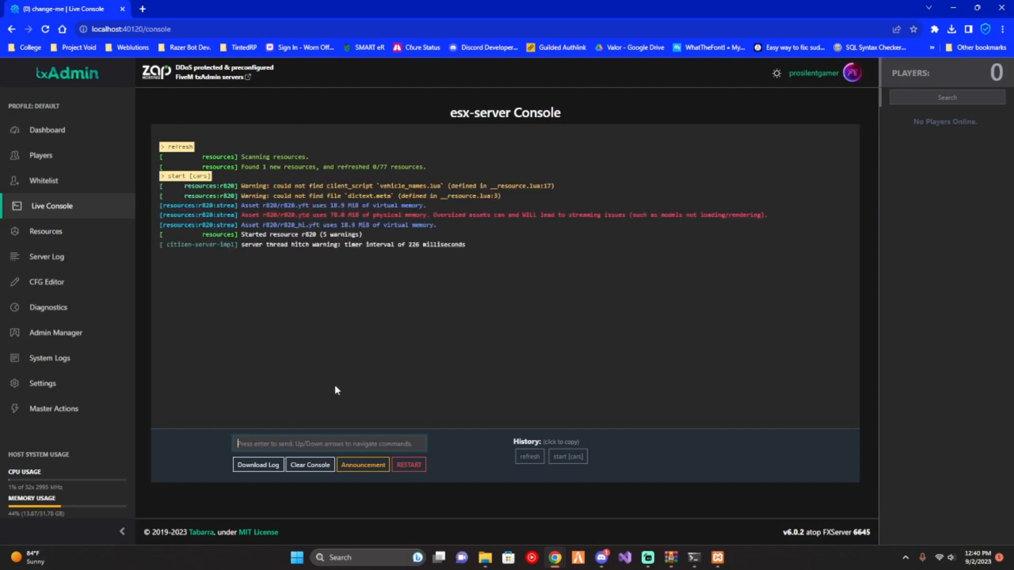
- Add the line "ensure [cars]" below "ensure bob74_ipl" in the server config file and save the file
left_click(45, 282)
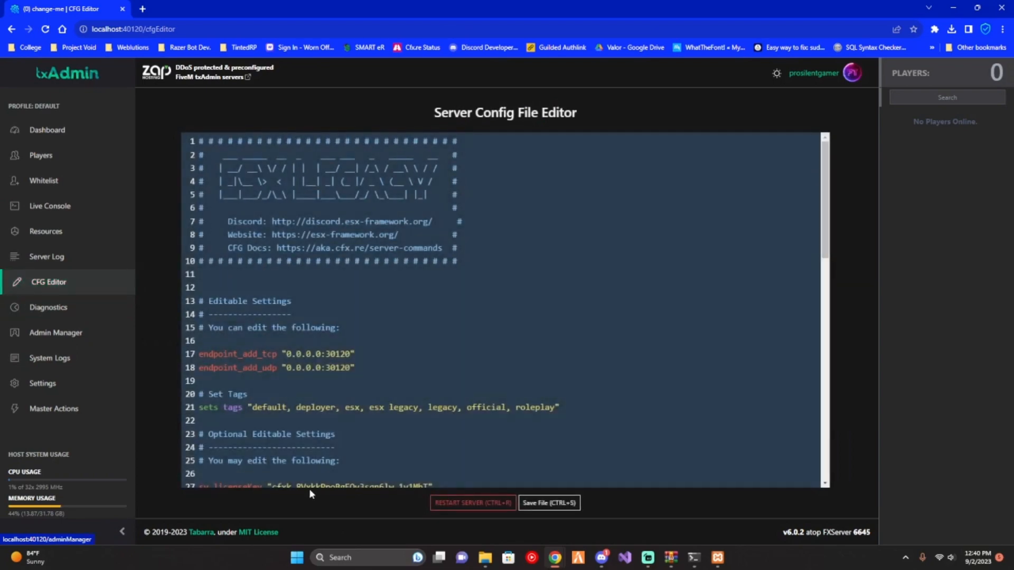
scroll(356, 396, "down", 10)
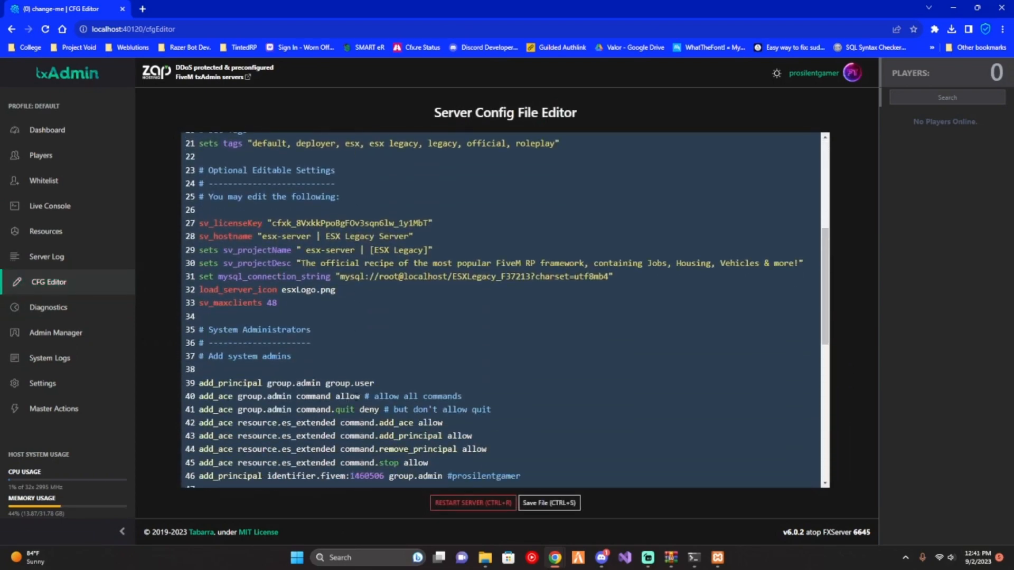
scroll(356, 397, "down", 2)
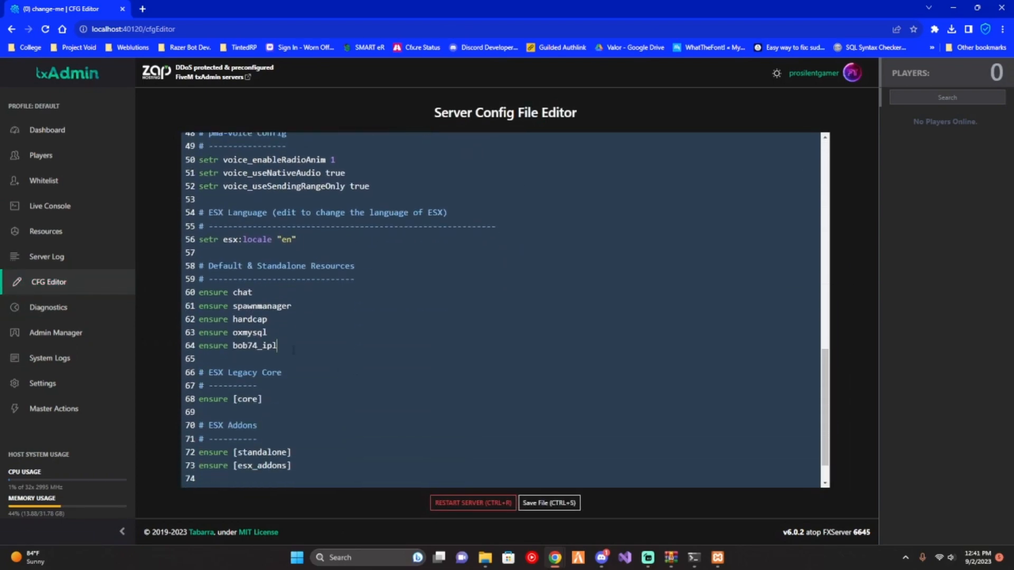
key("Return")
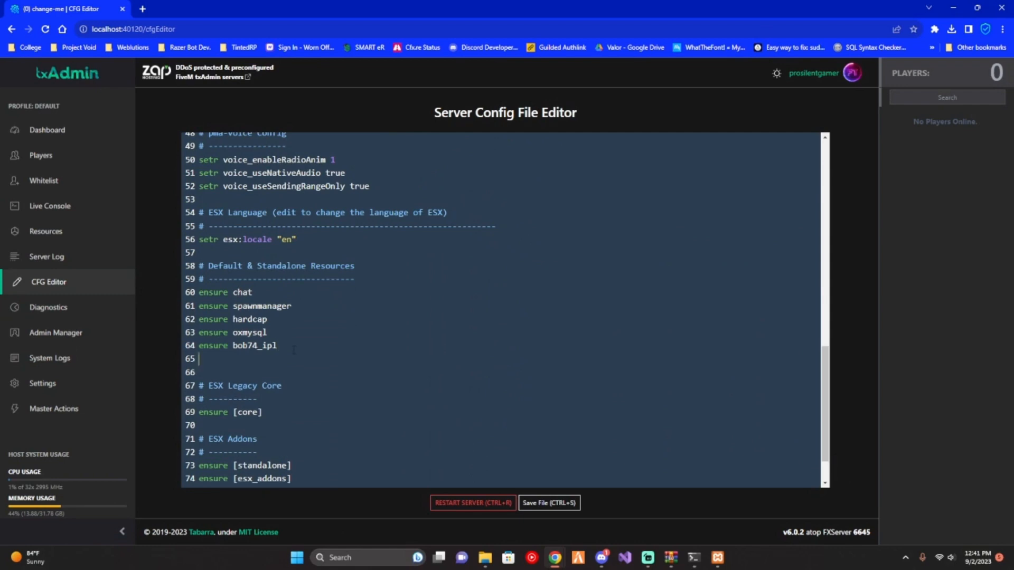
type("ensure [cars")
left_click(549, 503)
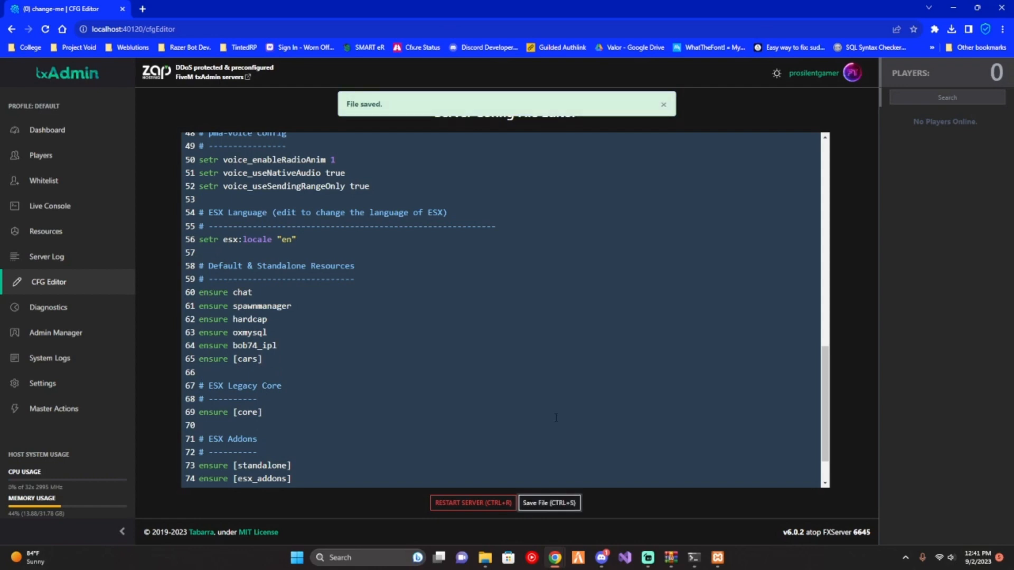
- Return to the start of the config file and switch to the FiveM client
scroll(543, 397, "up", 12)
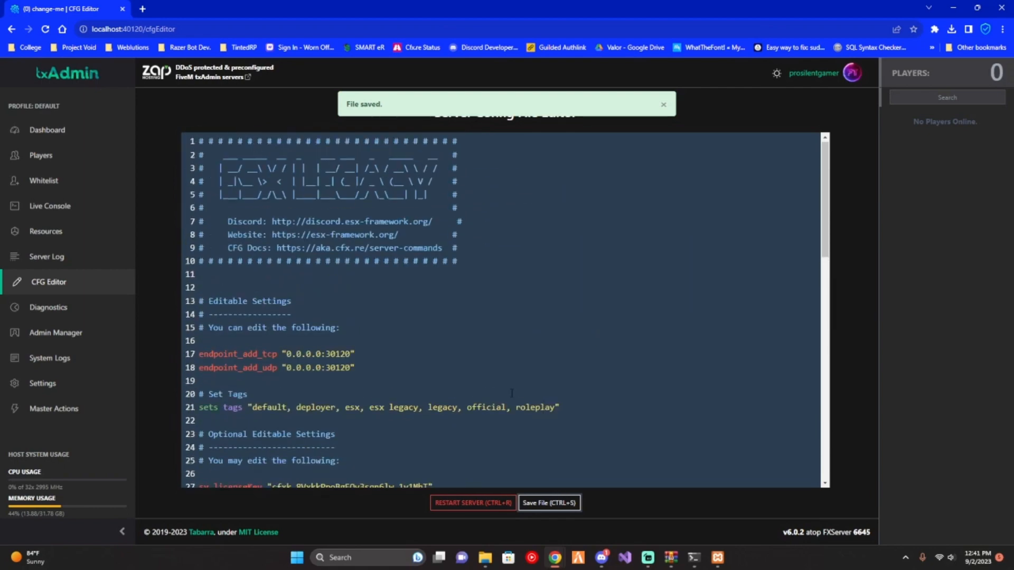
left_click(579, 559)
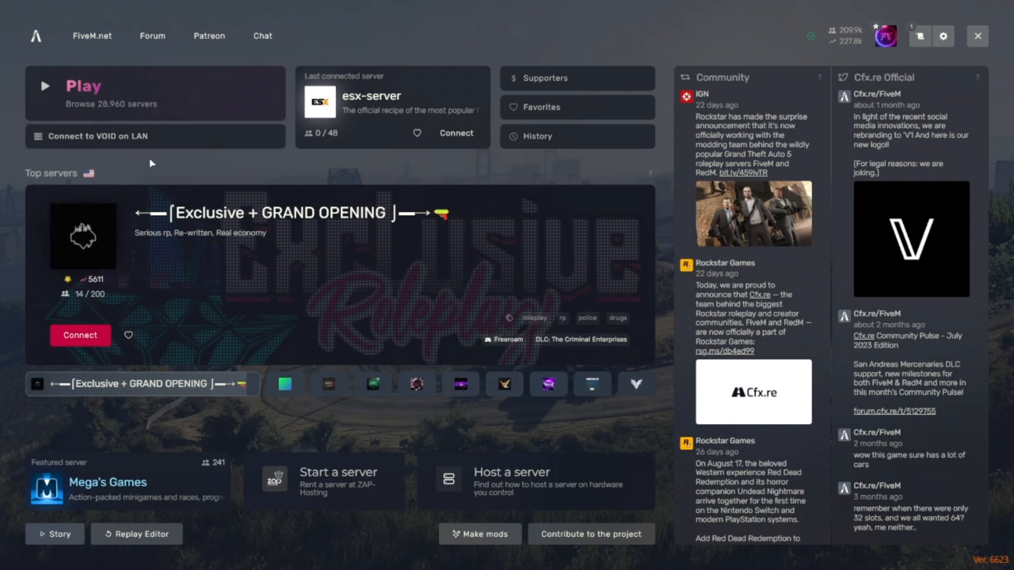
key("F8")
type("cpm")
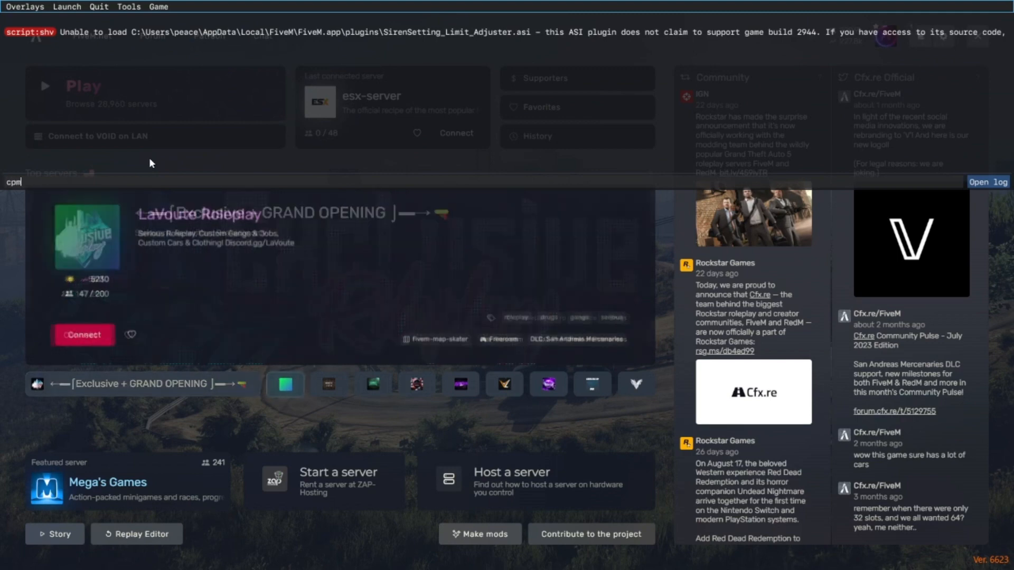
key("BackSpace")
key("BackSpace")
type("onnect")
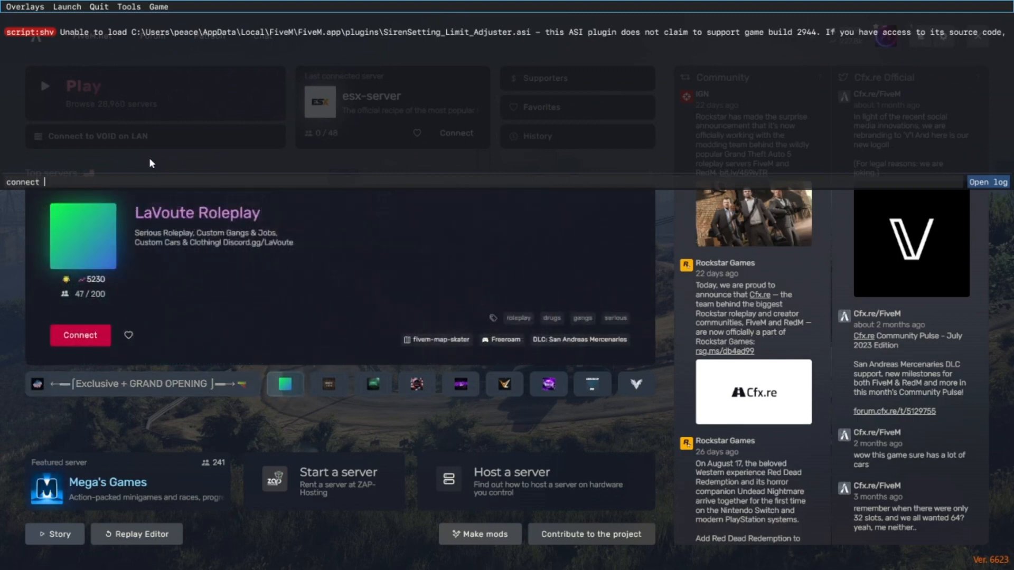
key("F8")
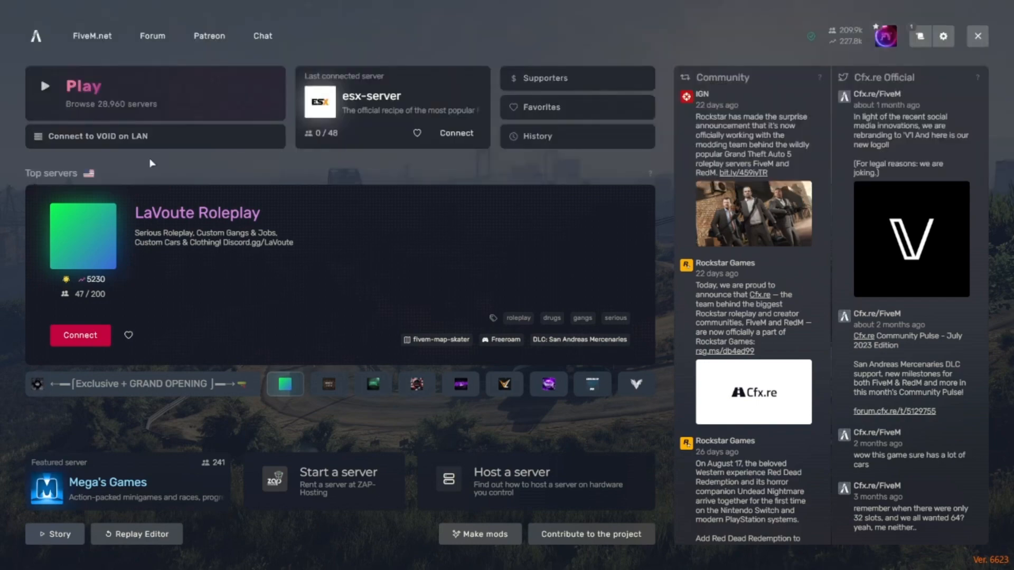
- Connect to the VOID server on LAN, accepting the game restart and data update, and allow FiveM Game subprocess through the firewall
left_click(170, 144)
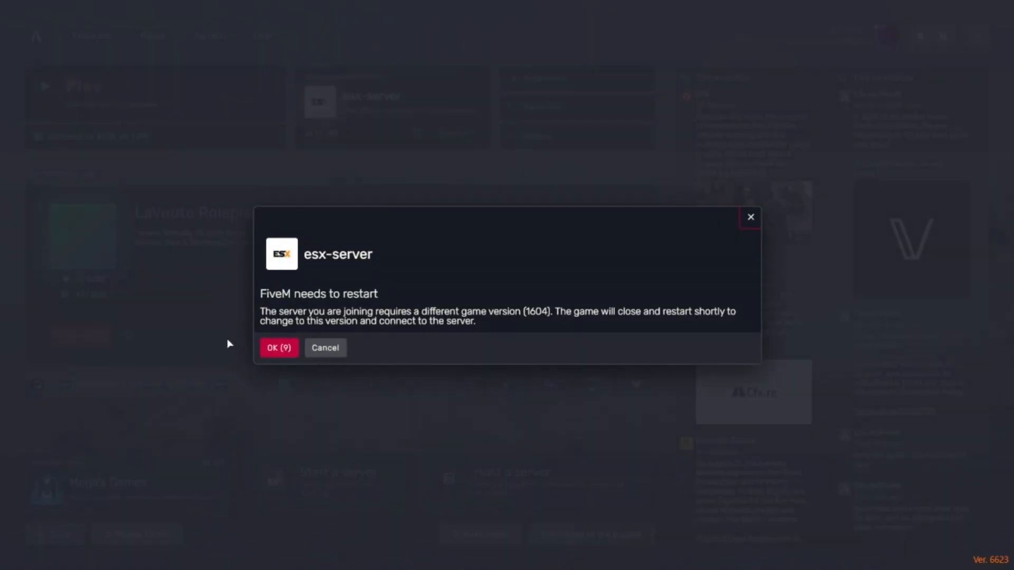
left_click(277, 349)
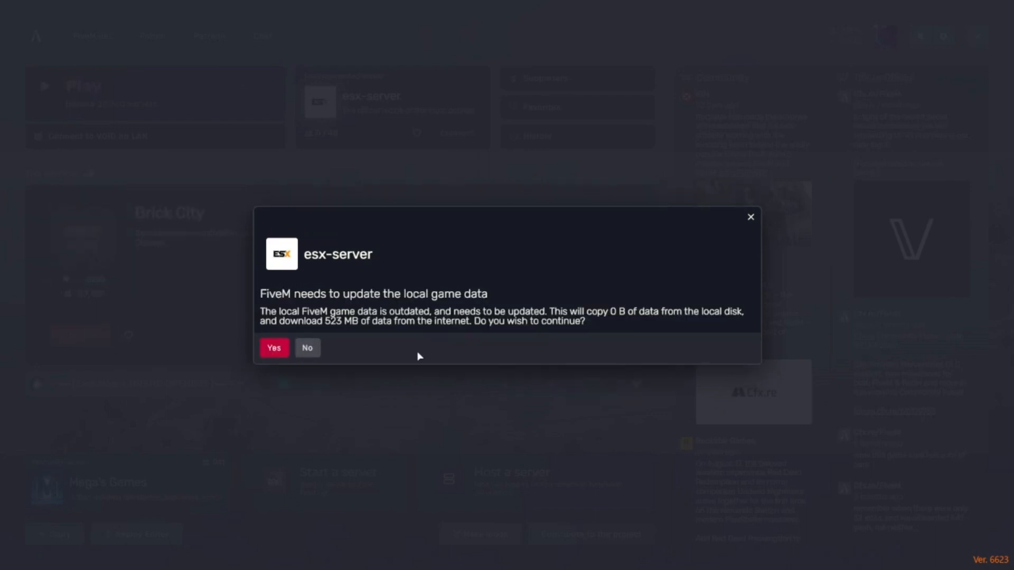
left_click(274, 348)
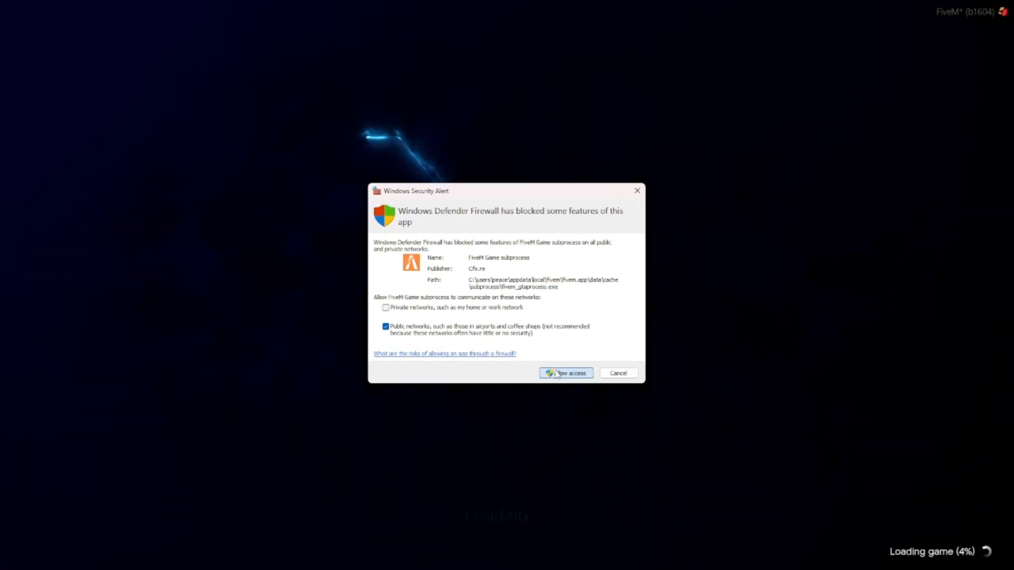
left_click(555, 374)
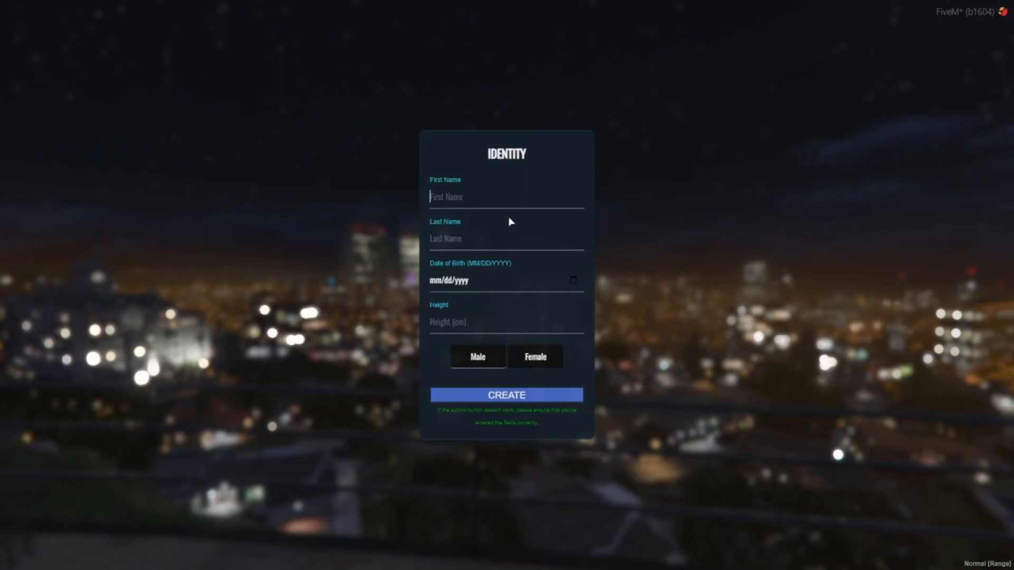
- Fill in the character's first name and last name in the identity form
left_click(473, 197)
type("Project")
key("Tab")
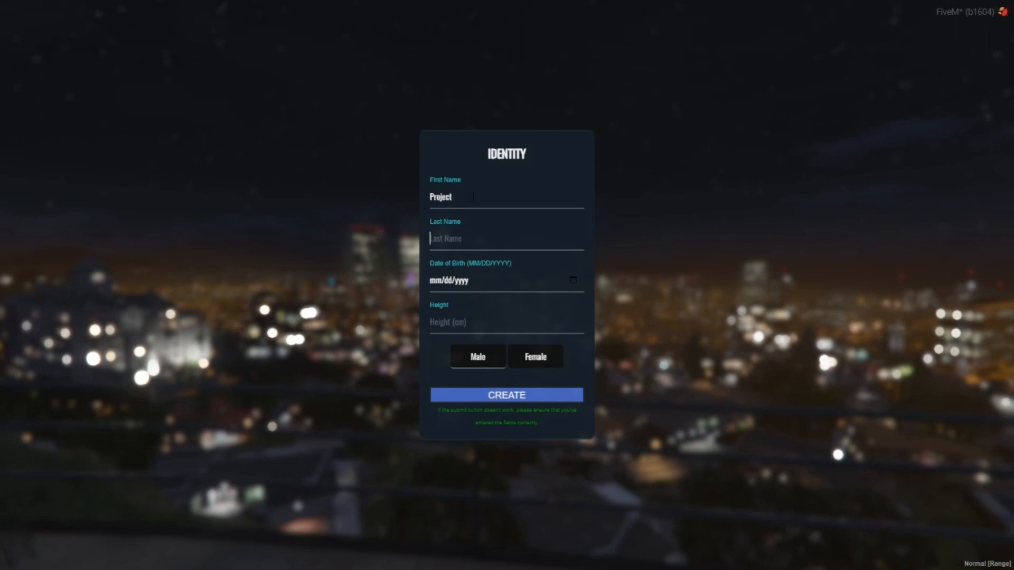
type("Vpoid")
key("Left")
key("Left")
key("Left")
key("Left")
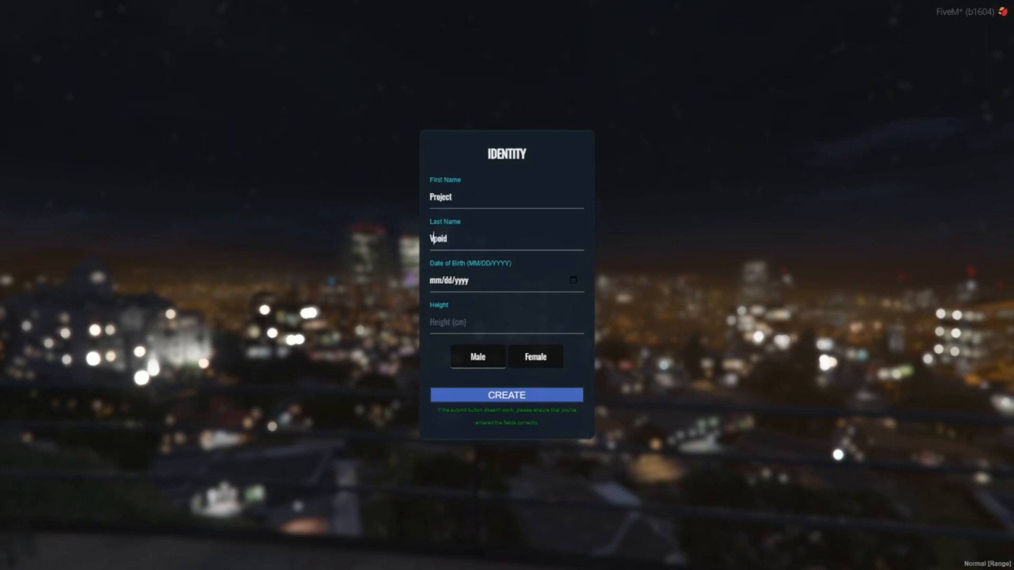
key("Right")
key("BackSpace")
- Choose a date of birth, set the height to 220 cm, and try to create the identity
left_click(571, 281)
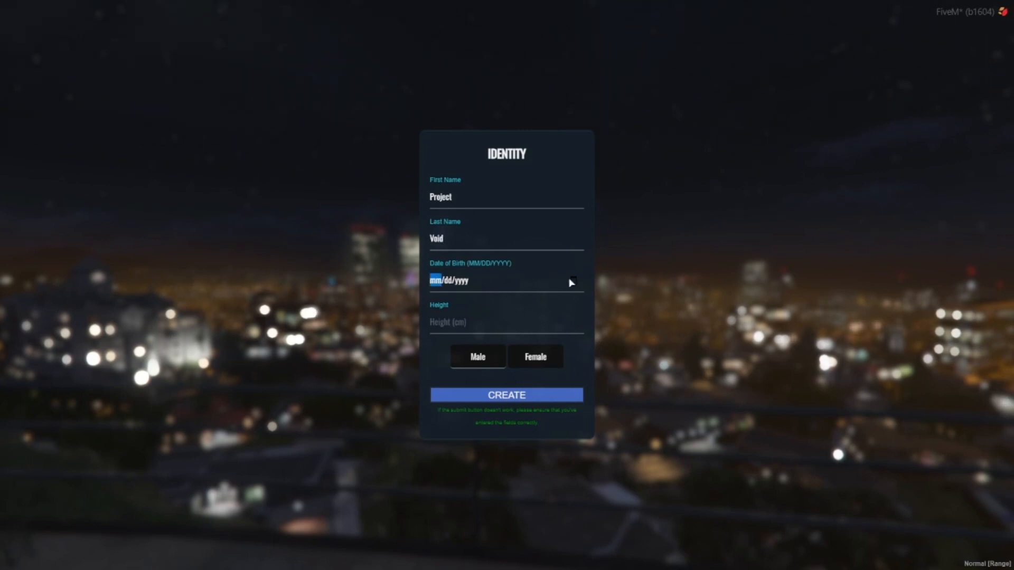
left_click(517, 341)
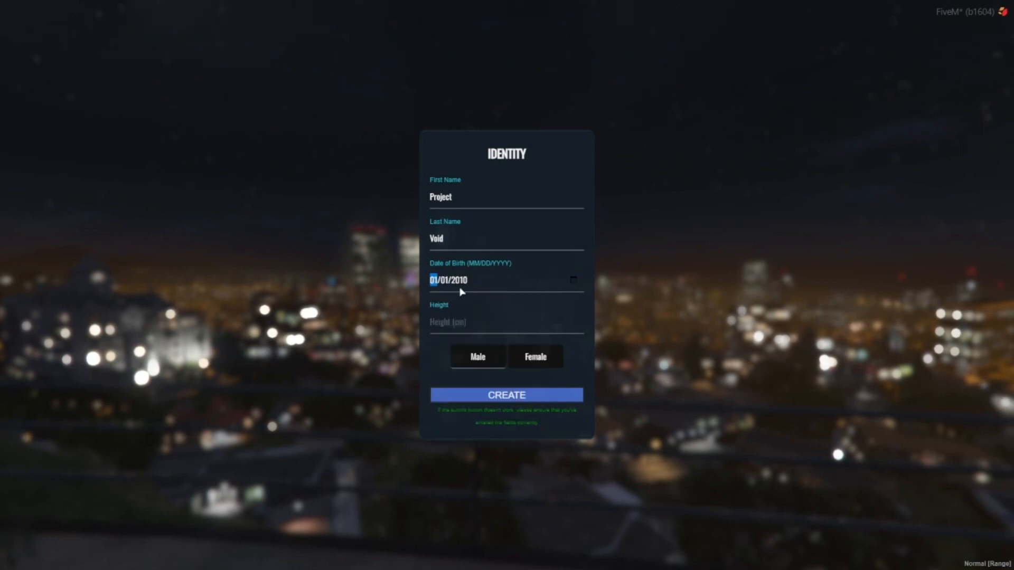
left_click(466, 323)
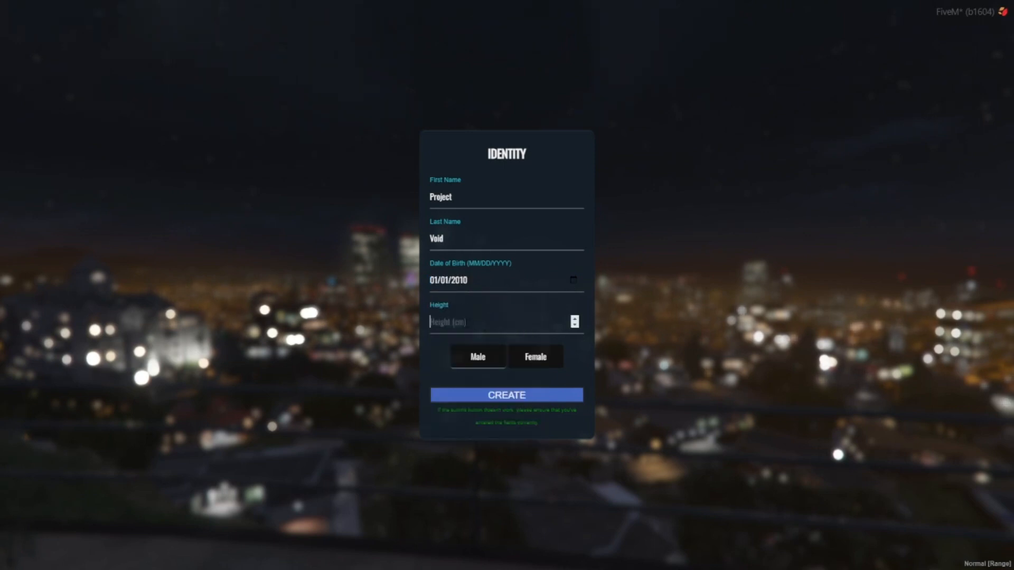
type("5")
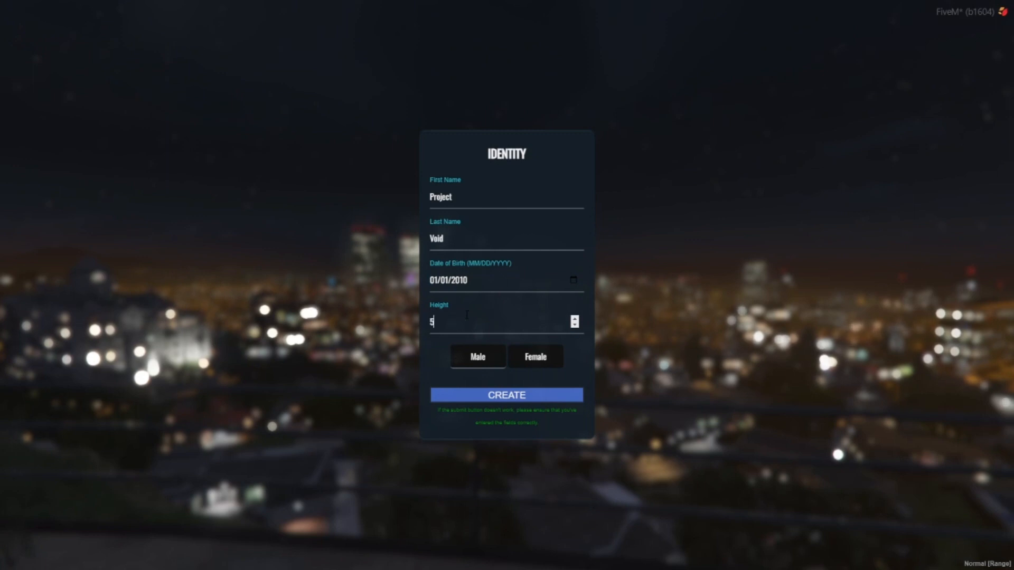
type("00")
left_click(516, 393)
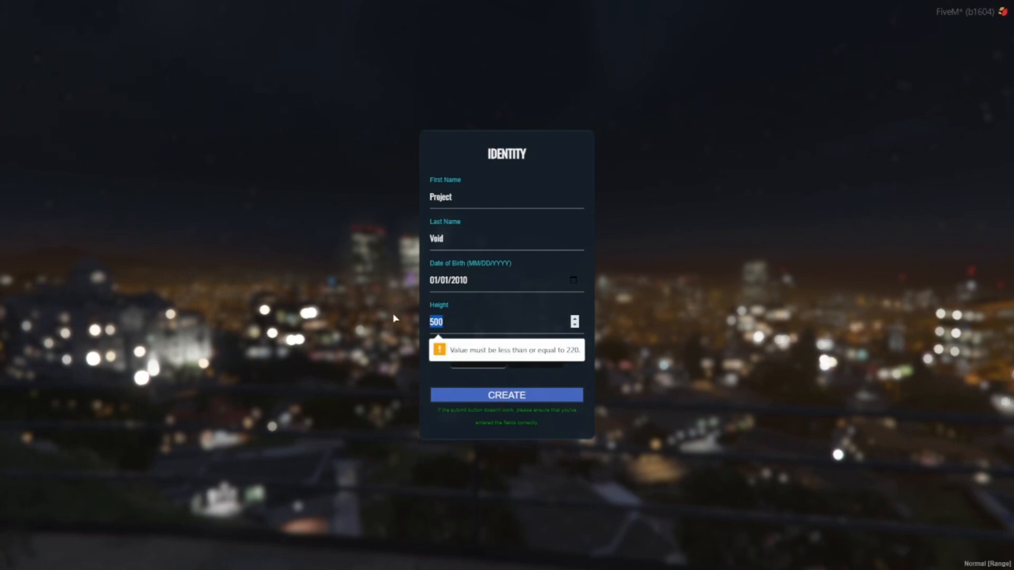
type("220")
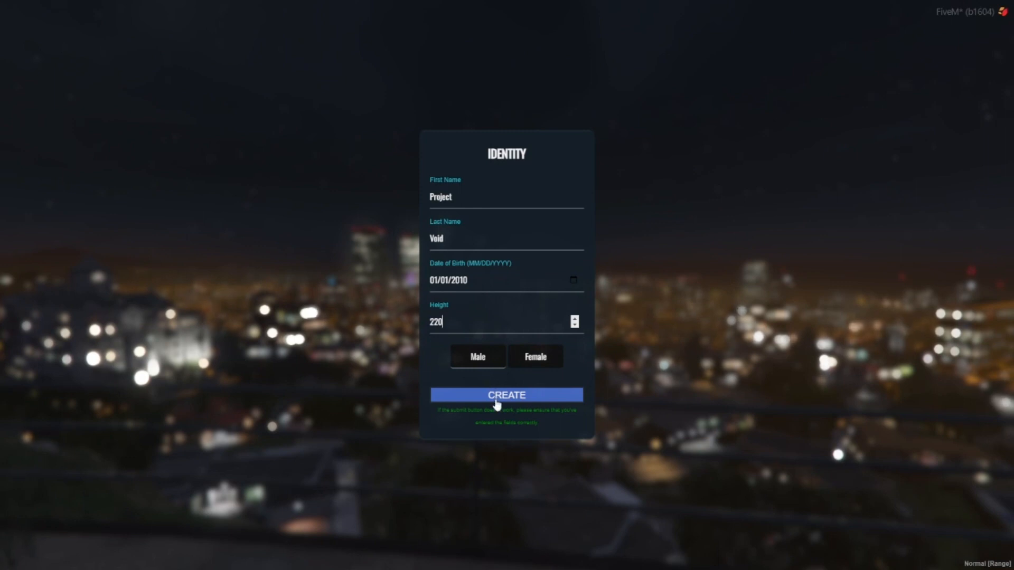
left_click(497, 402)
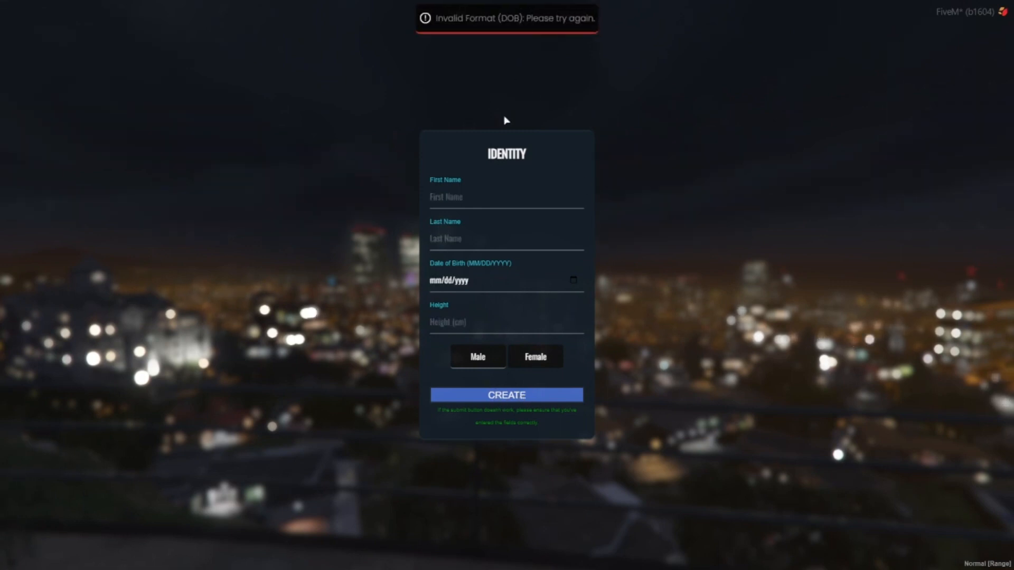
- Refill the identity form with the name, date of birth, height 220 cm and Male, and try to create it
left_click(441, 287)
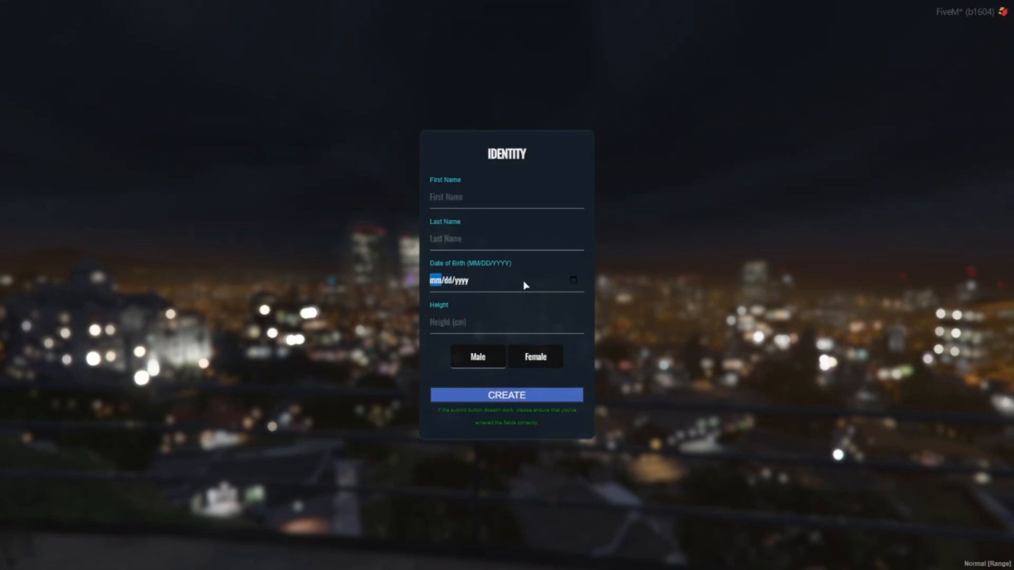
left_click(575, 281)
left_click(518, 339)
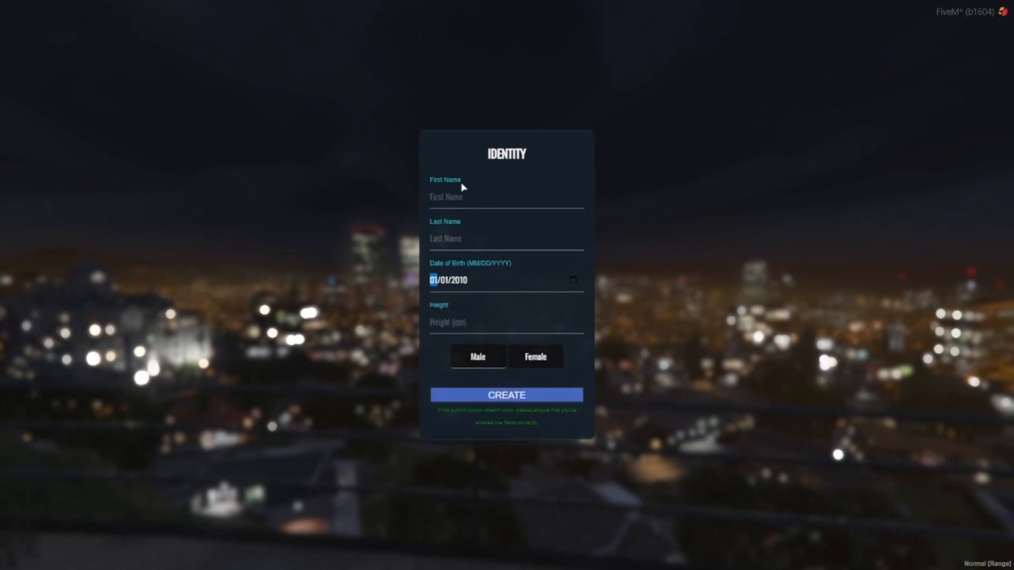
type("Project")
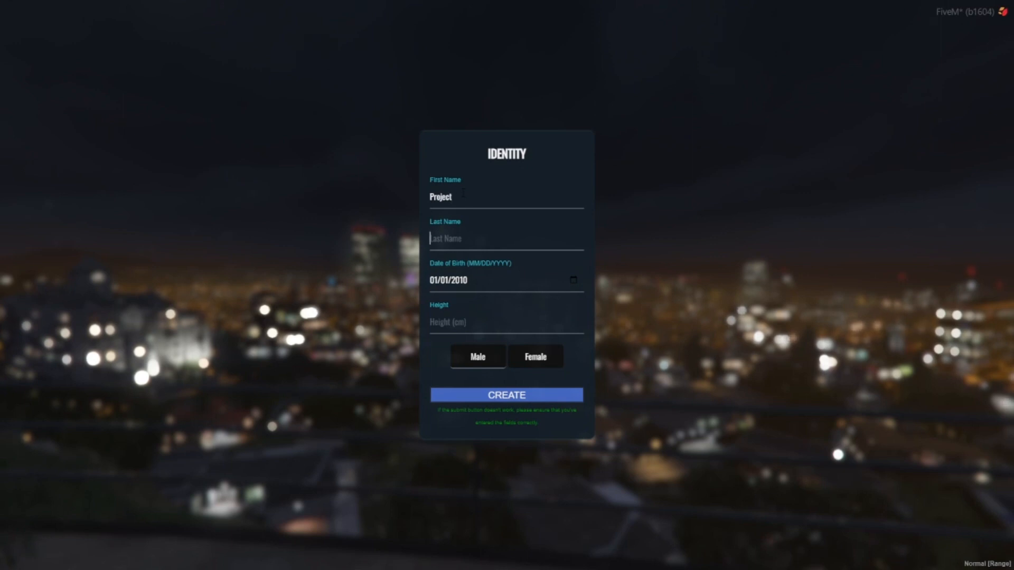
type("Void")
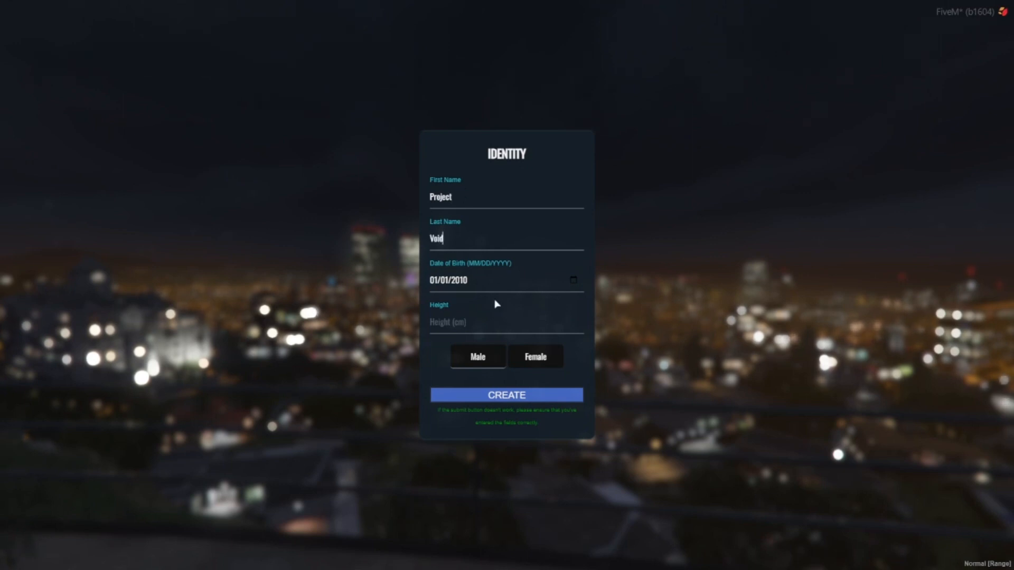
left_click(497, 322)
type("220")
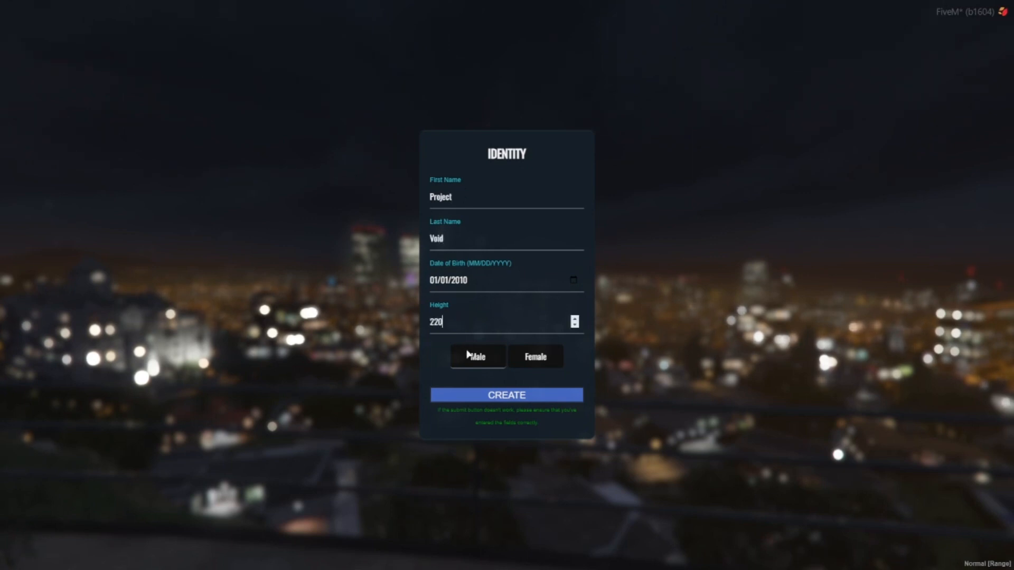
left_click(477, 358)
left_click(524, 398)
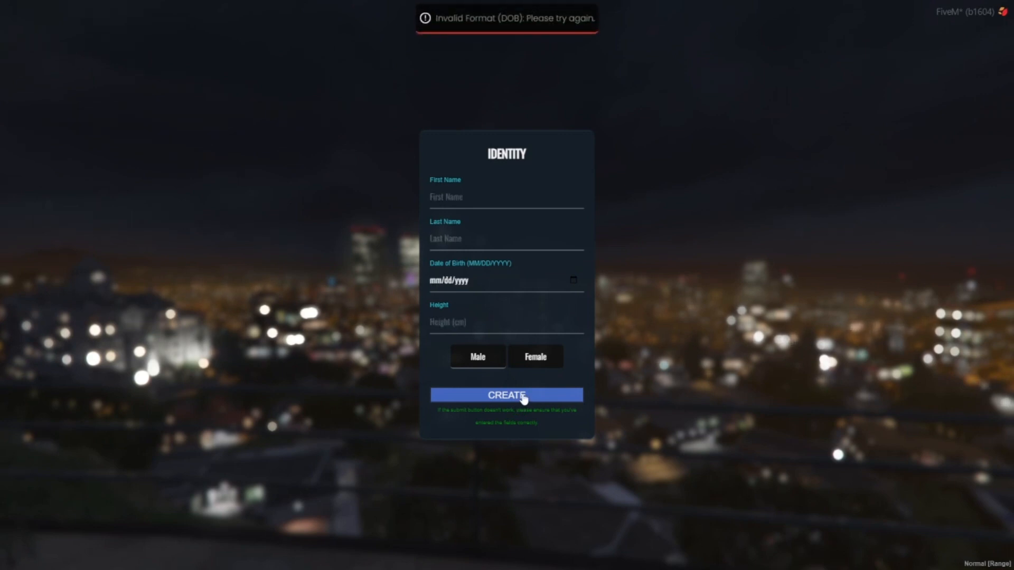
- Choose a date of birth in the identity form and change it to an earlier year and another month
left_click(574, 280)
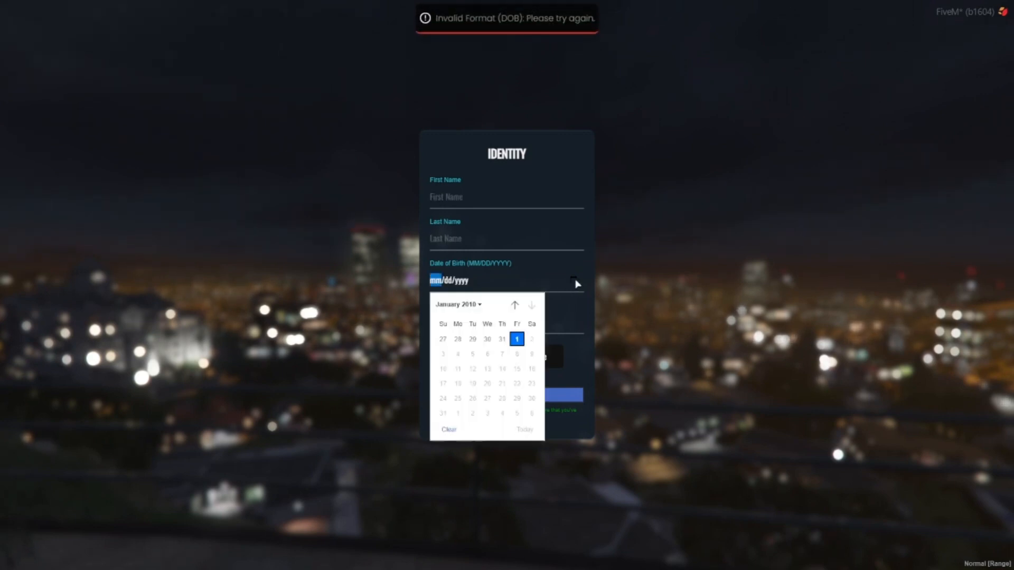
left_click(517, 336)
left_click(446, 282)
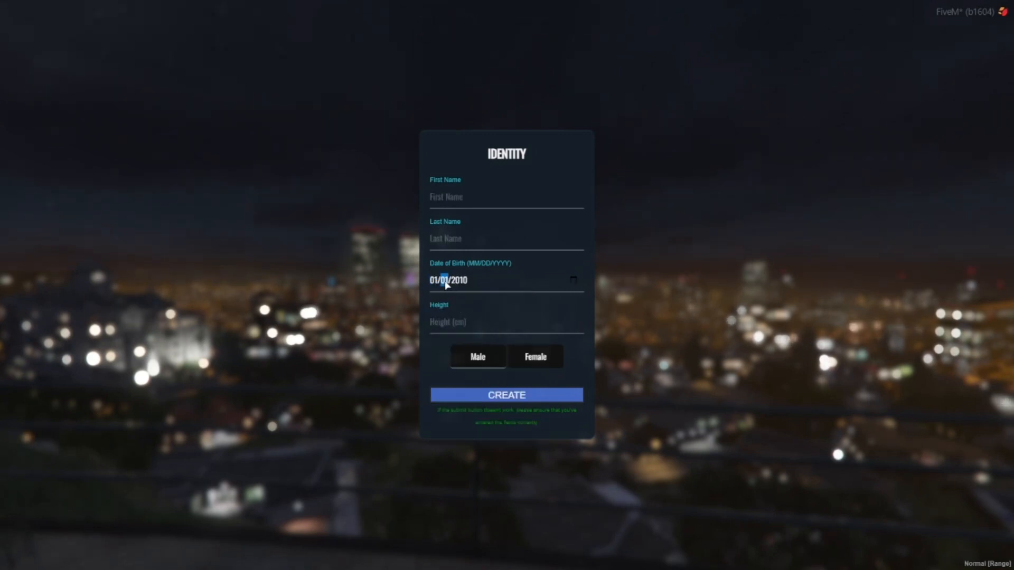
left_click(460, 282)
left_click(573, 280)
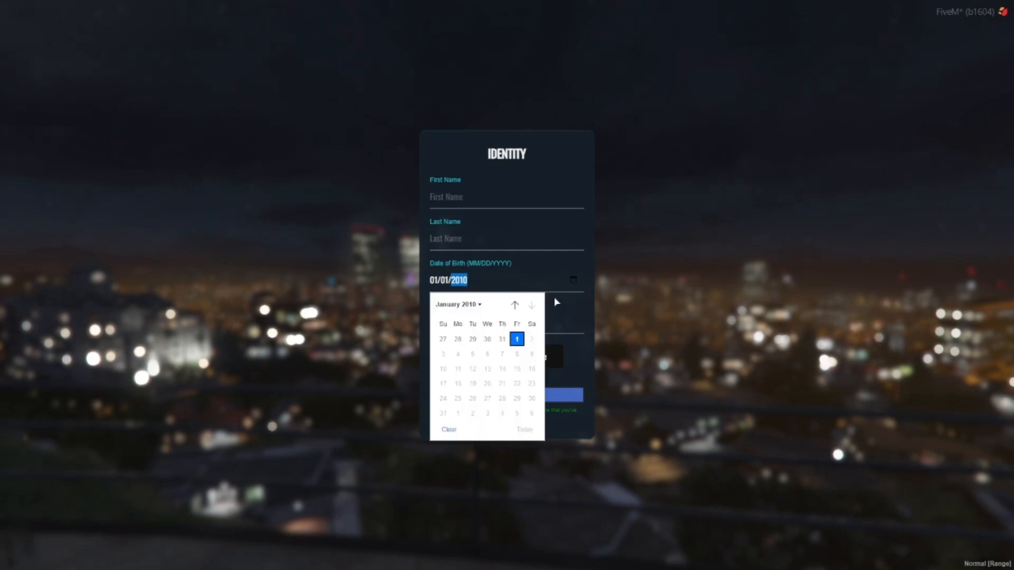
left_click(475, 307)
scroll(453, 340, "up", 2)
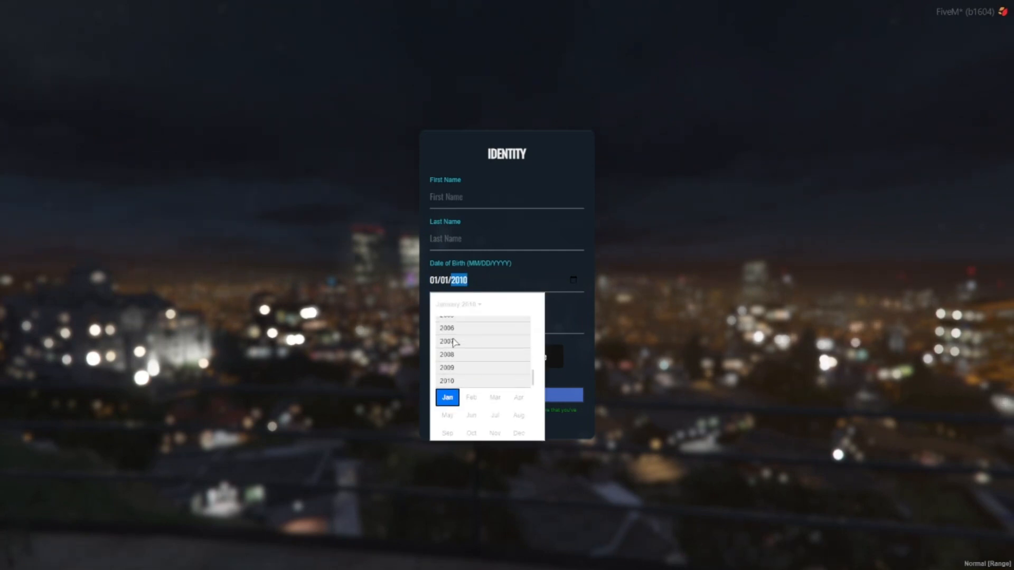
left_click(454, 340)
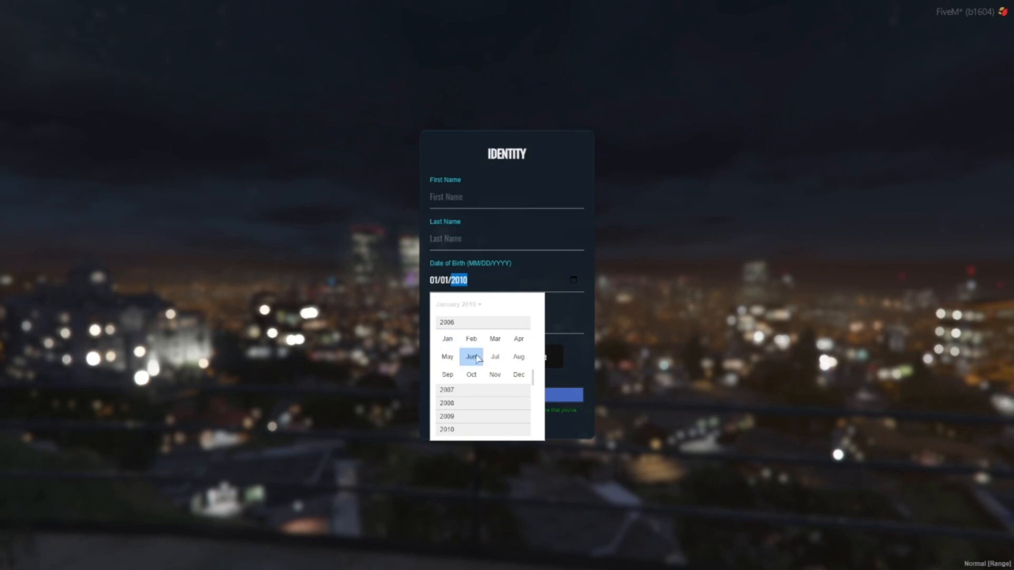
left_click(471, 357)
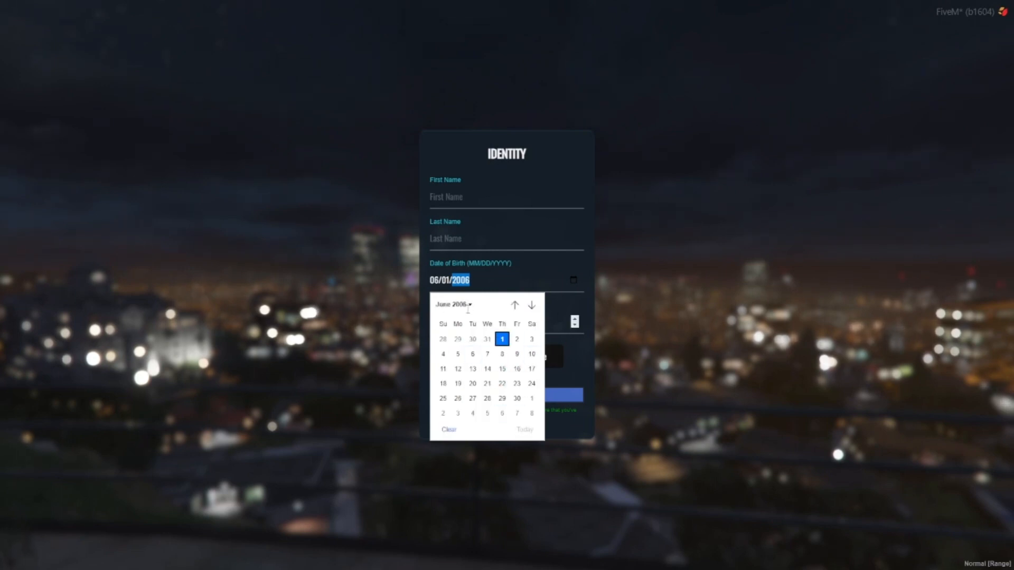
- Set the date of birth back to the latest selectable date and try to create the identity with the other fields empty
left_click(453, 304)
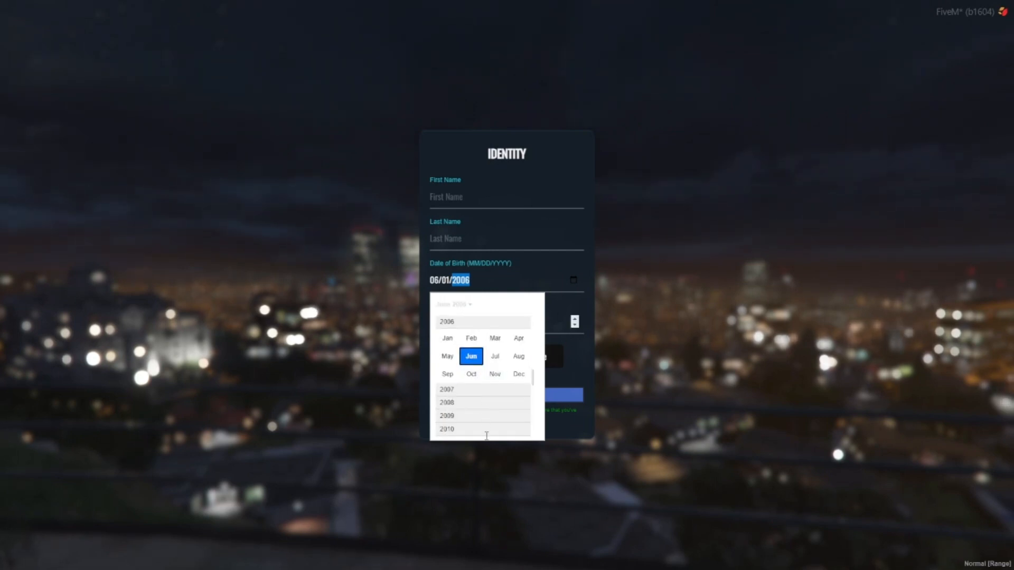
left_click(459, 428)
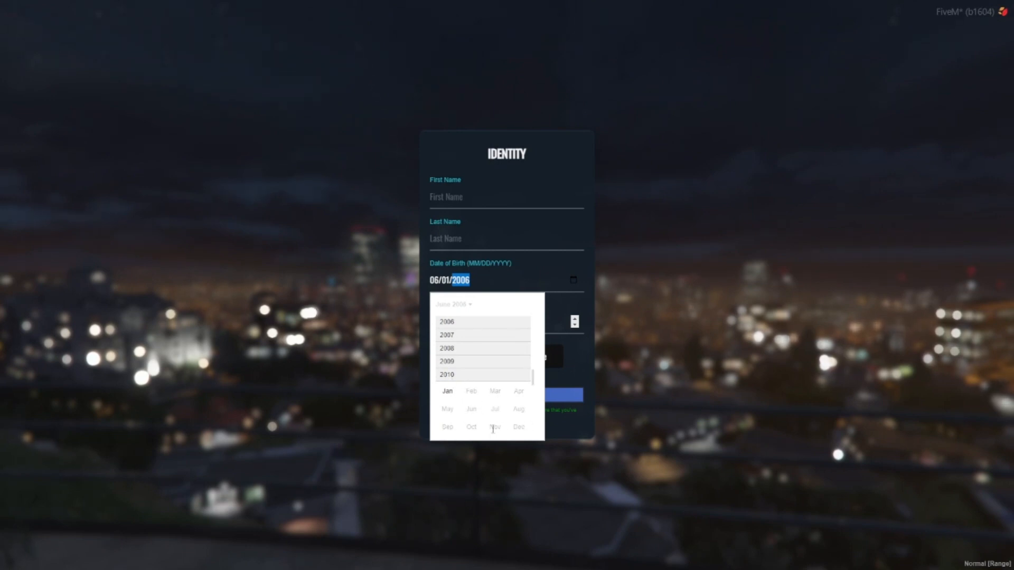
left_click(448, 392)
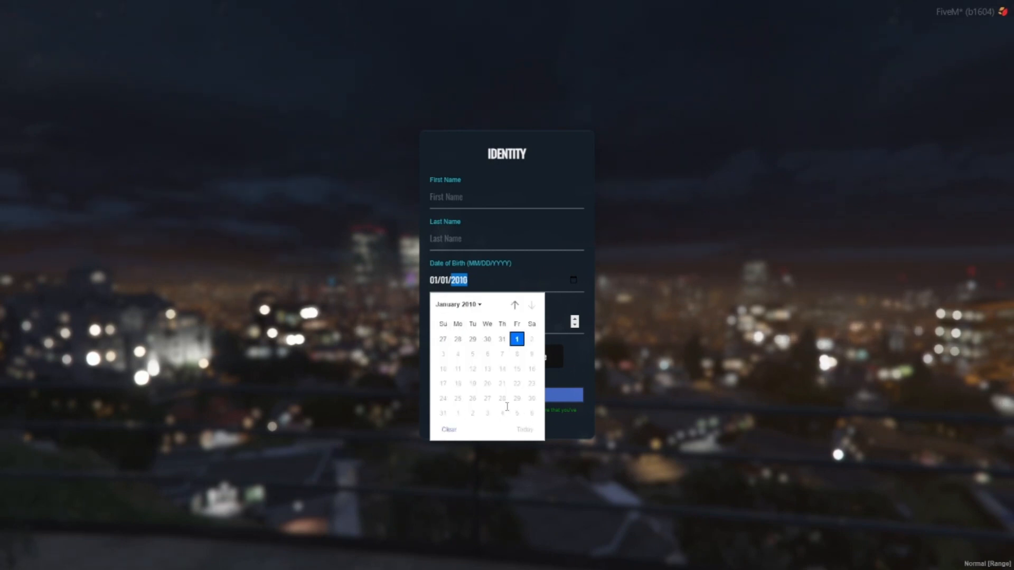
left_click(503, 278)
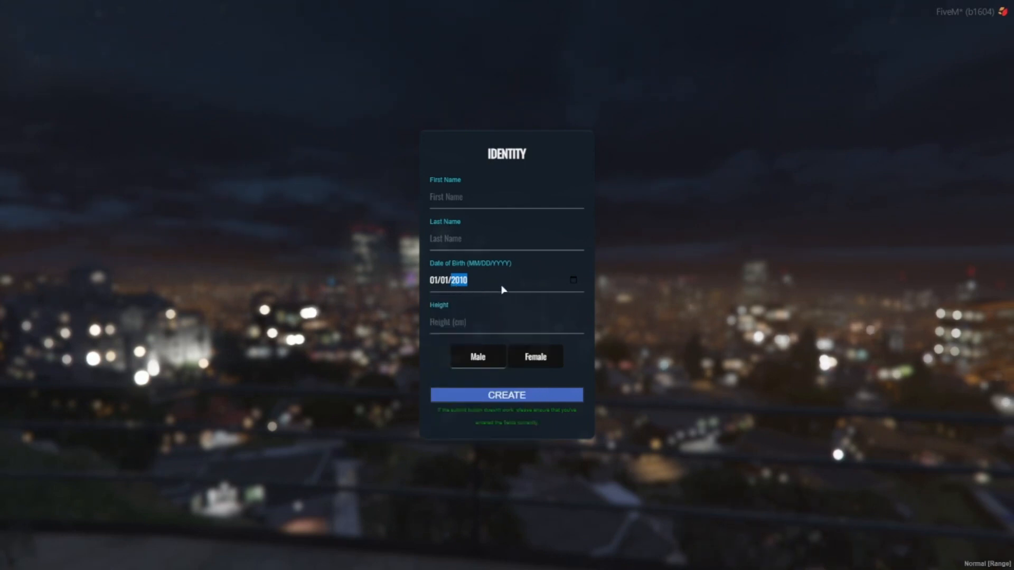
left_click(459, 201)
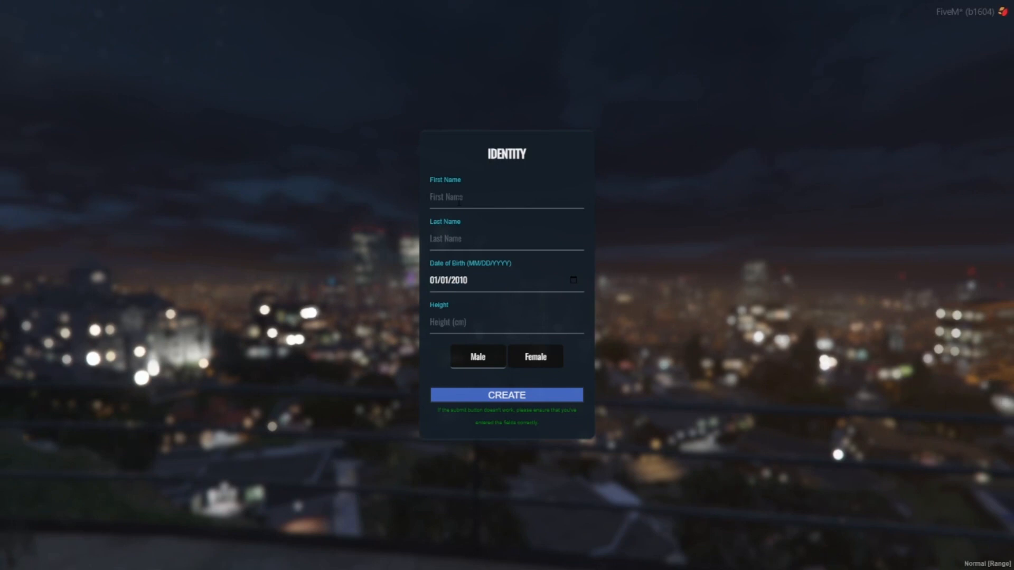
left_click(555, 400)
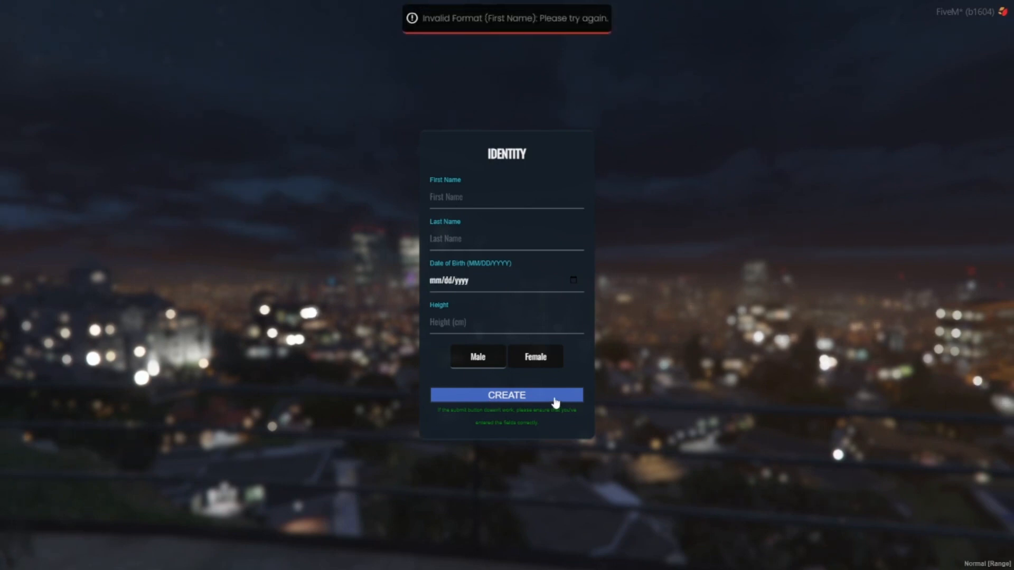
- Fill in the identity form's first name and last name, and choose the latest selectable date of birth
left_click(456, 196)
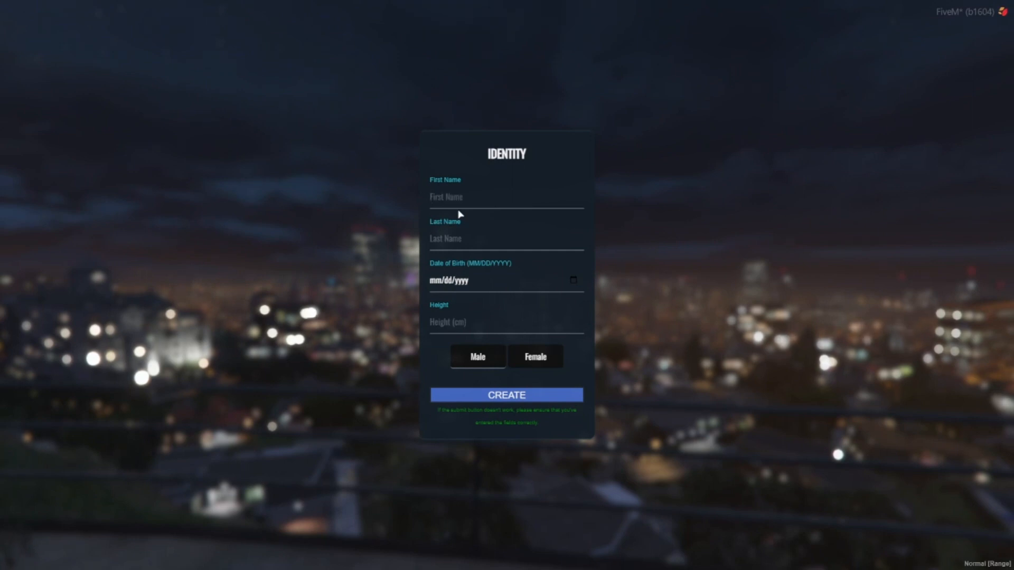
type("Void")
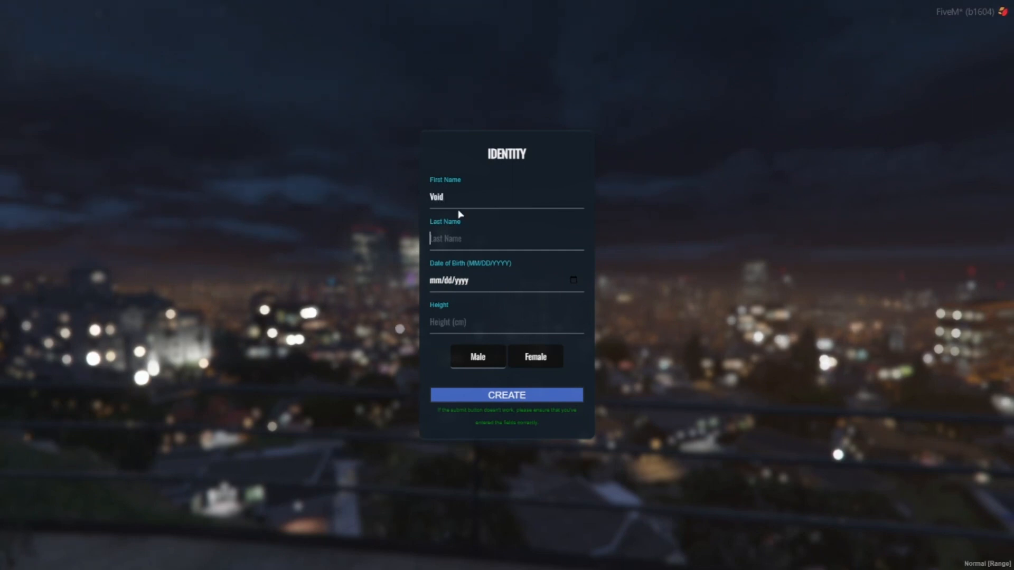
key("Tab")
type("VOid")
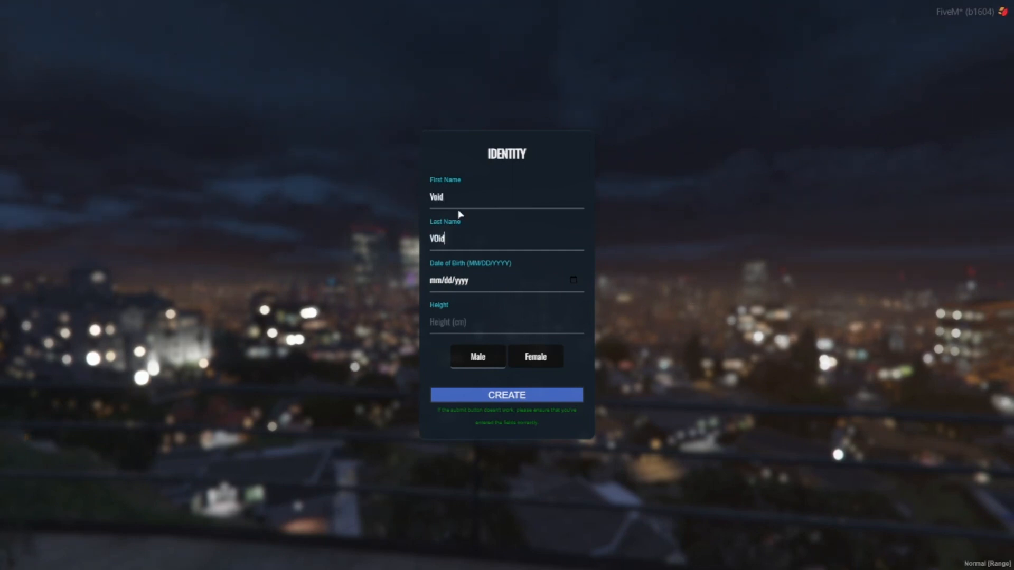
key("Tab")
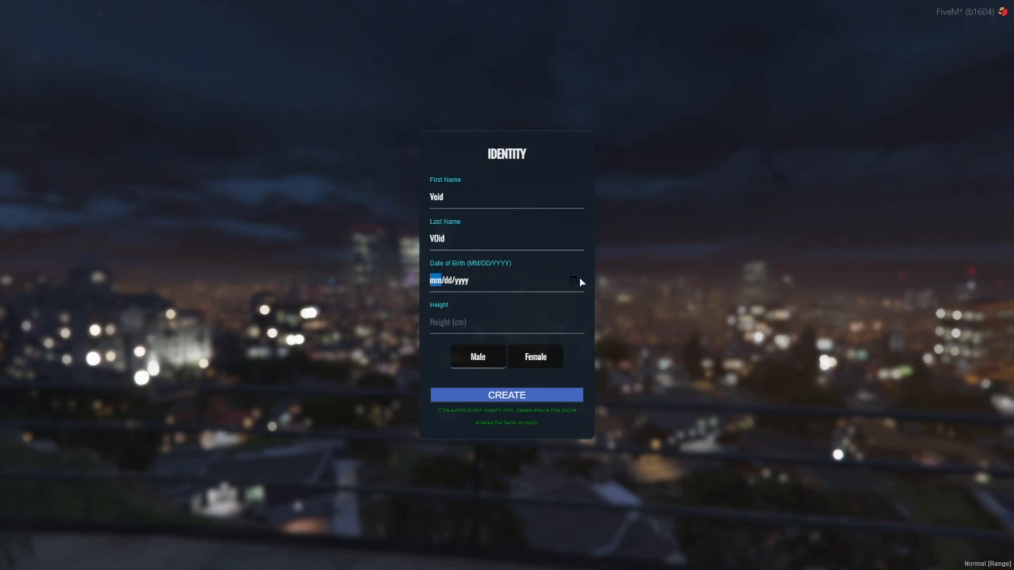
left_click(574, 280)
left_click(515, 340)
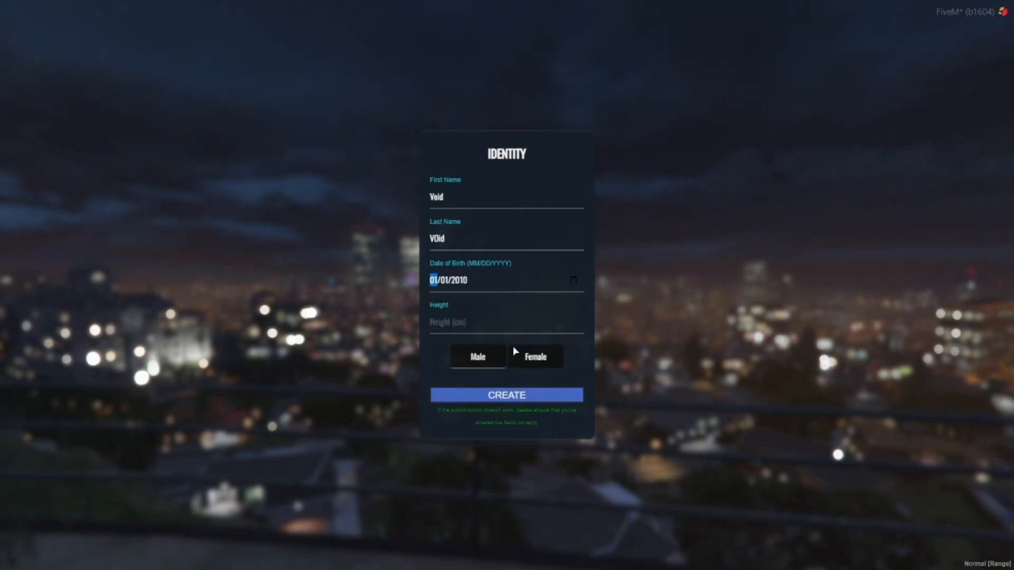
- Set the character's height to 120 cm and try to create the identity
left_click(460, 332)
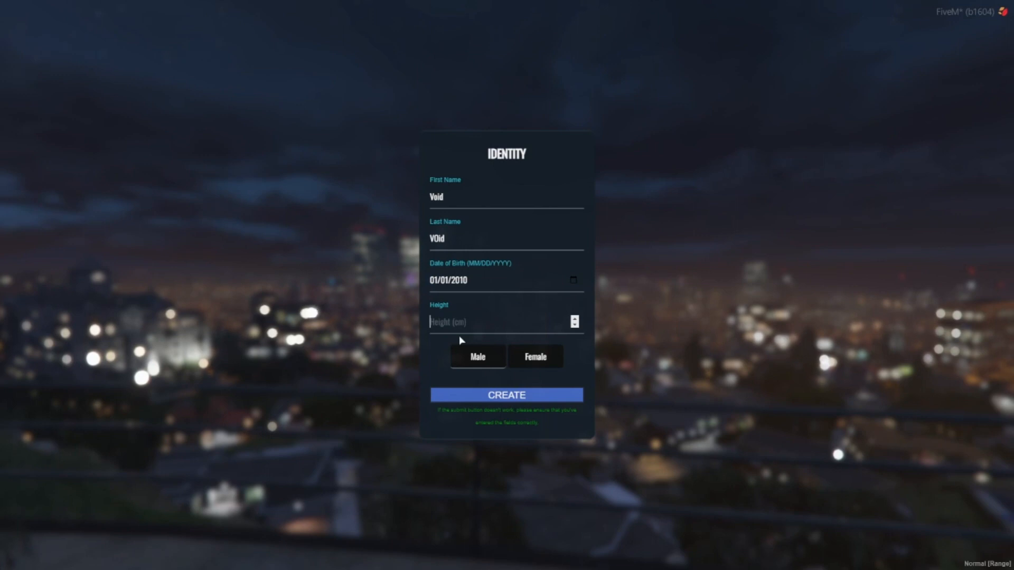
type("100")
left_click(499, 397)
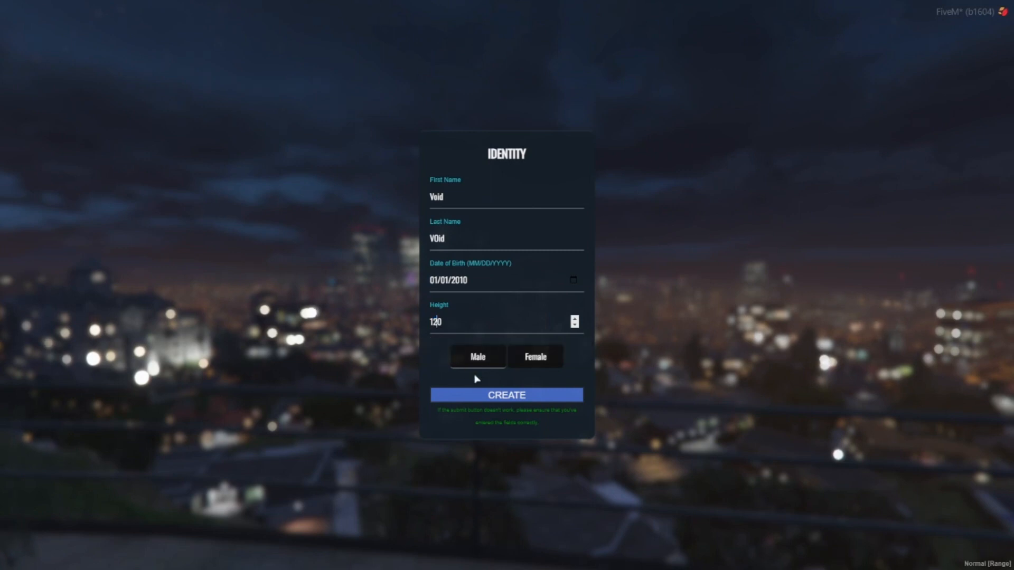
left_click(500, 397)
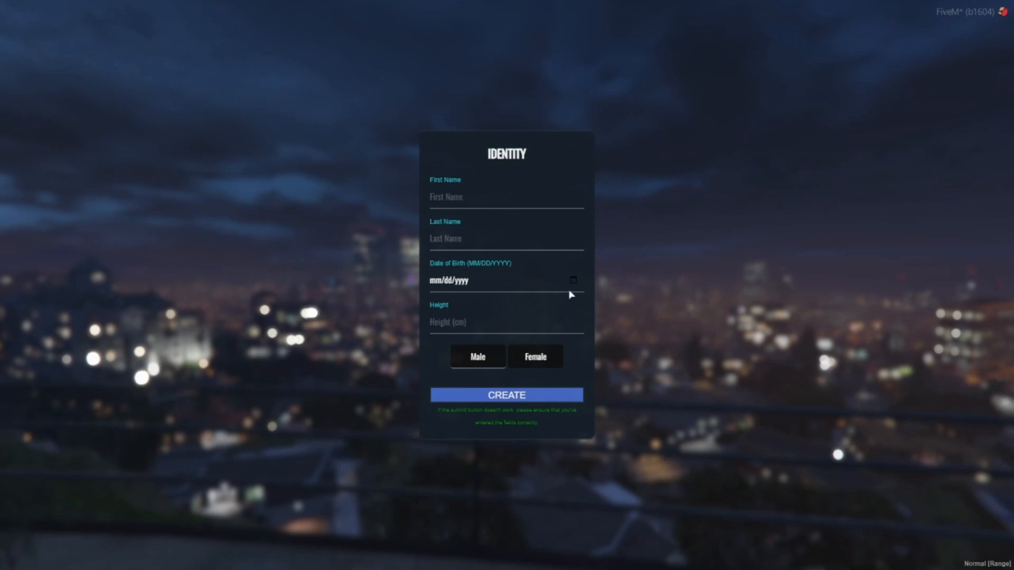
left_click(573, 281)
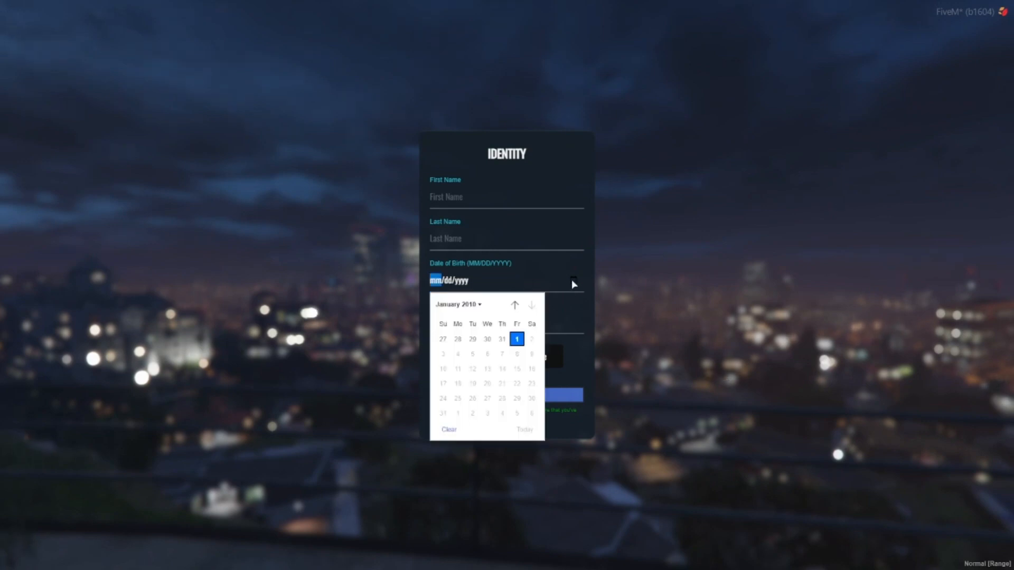
left_click(458, 305)
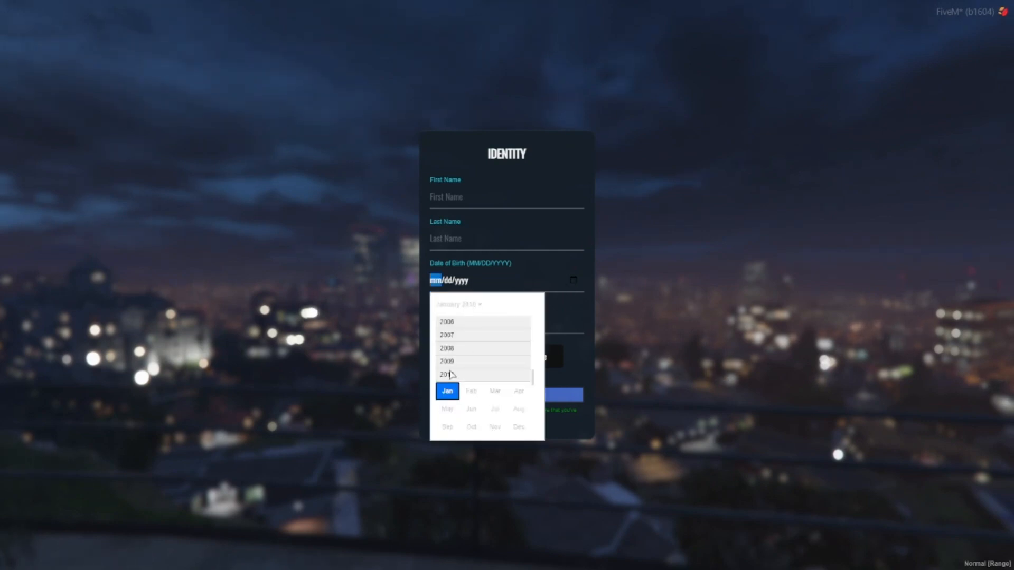
left_click(520, 284)
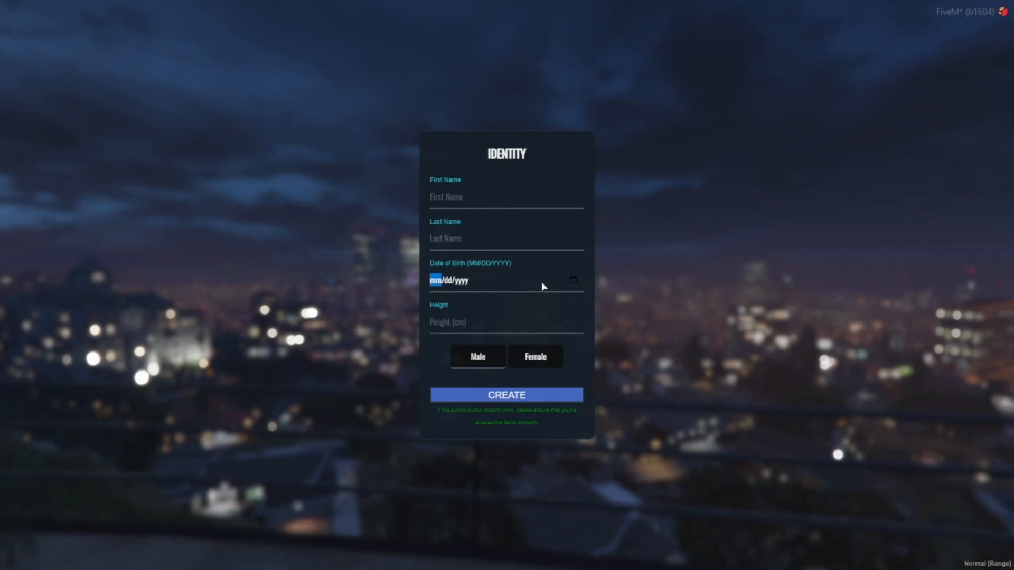
left_click(477, 201)
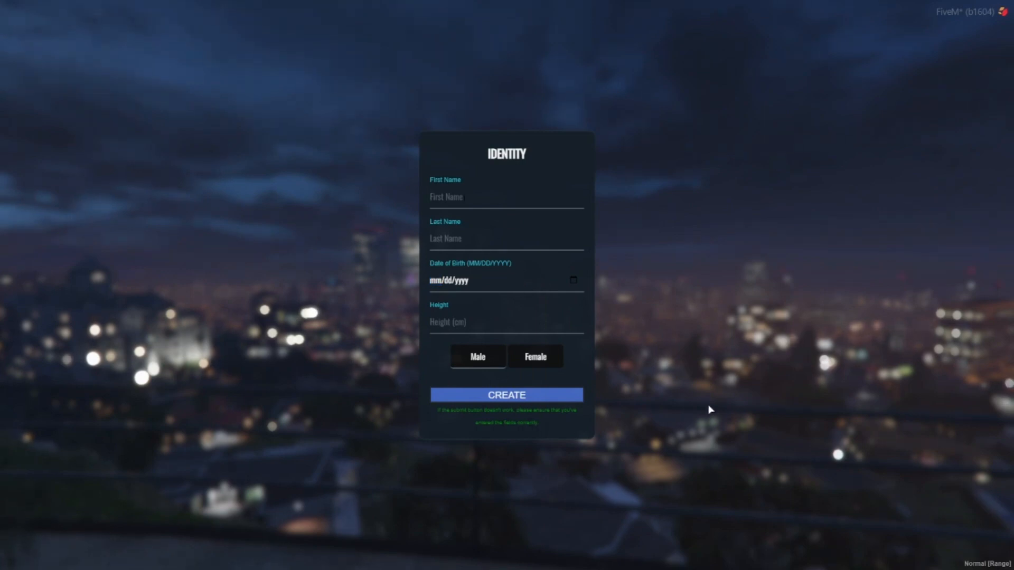